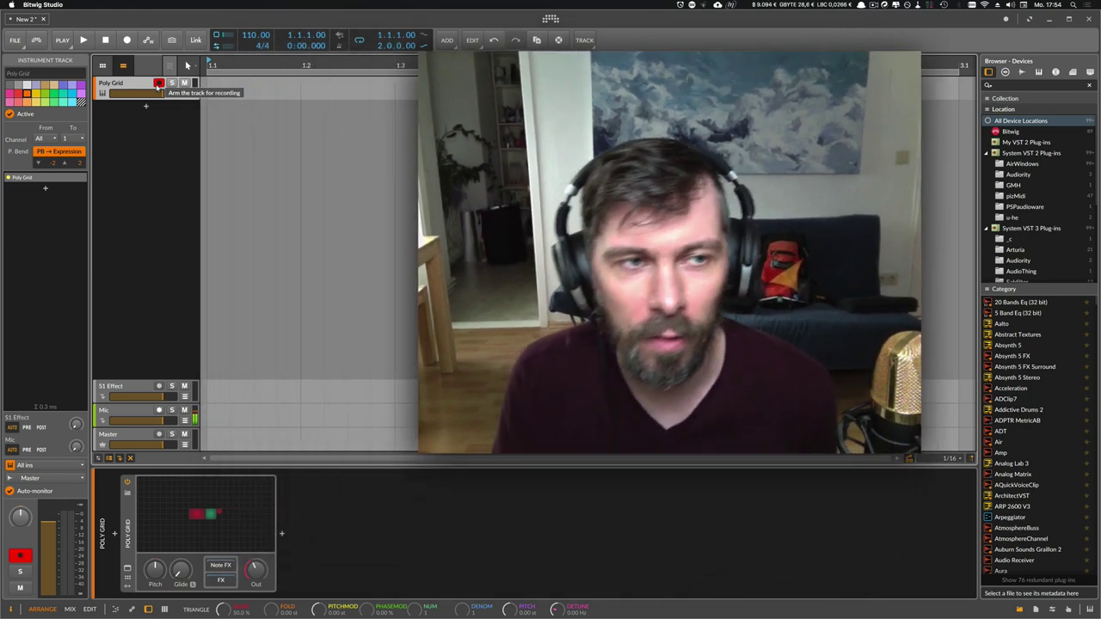
Step: Open the Poly Grid patch and move the Triangle and AR modules to the right
left_click(211, 491)
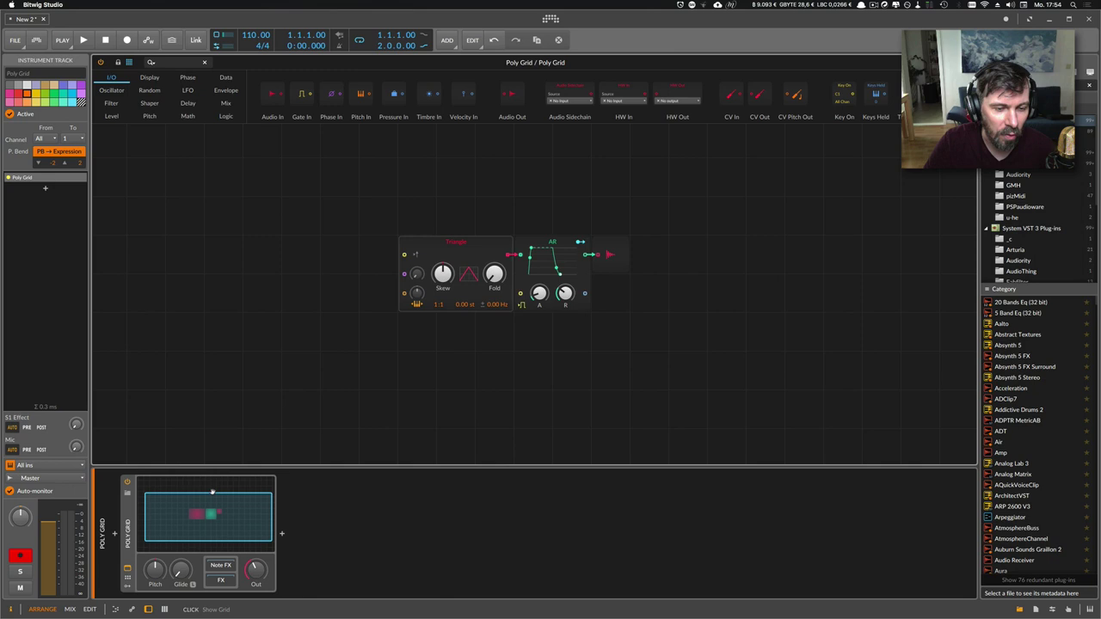
left_click_drag(437, 349, 399, 313)
left_click_drag(444, 251, 521, 252)
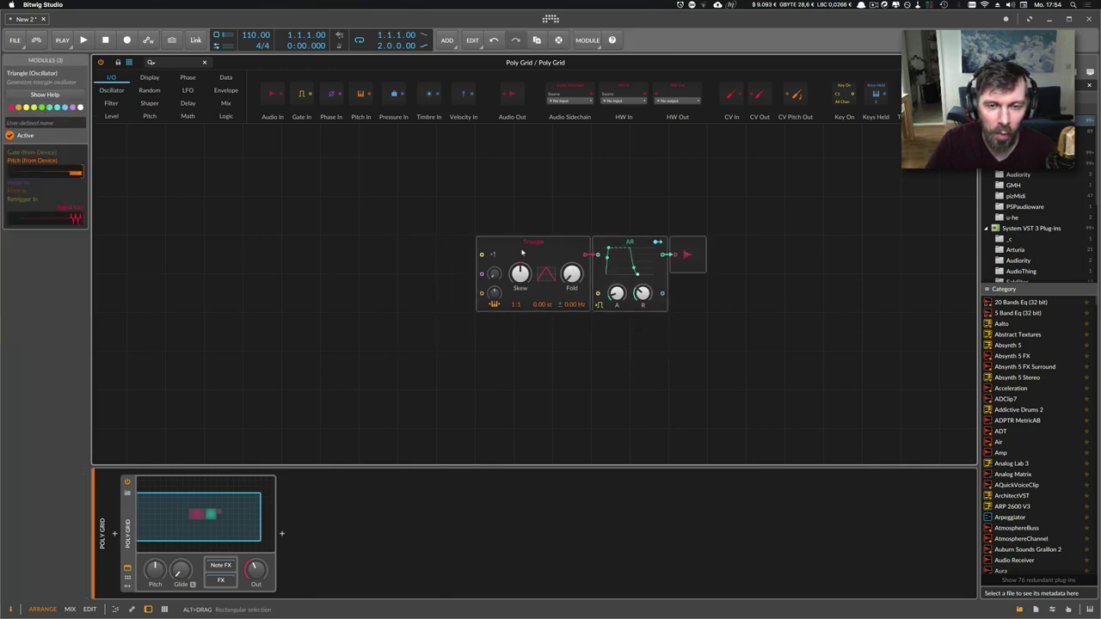
Step: Replace the Triangle oscillator with a Sine, keeping its AR envelope connection
mouse_move(517, 196)
left_mouse_down()
mouse_move(553, 233)
mouse_move(526, 248)
left_mouse_up()
right_click(526, 248)
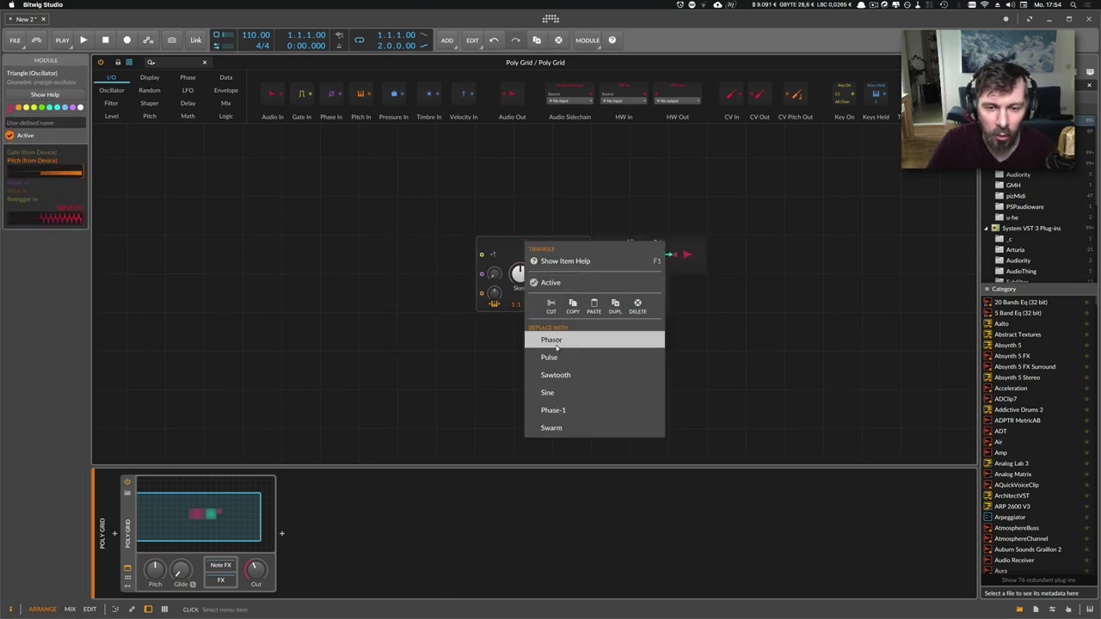
left_click(551, 393)
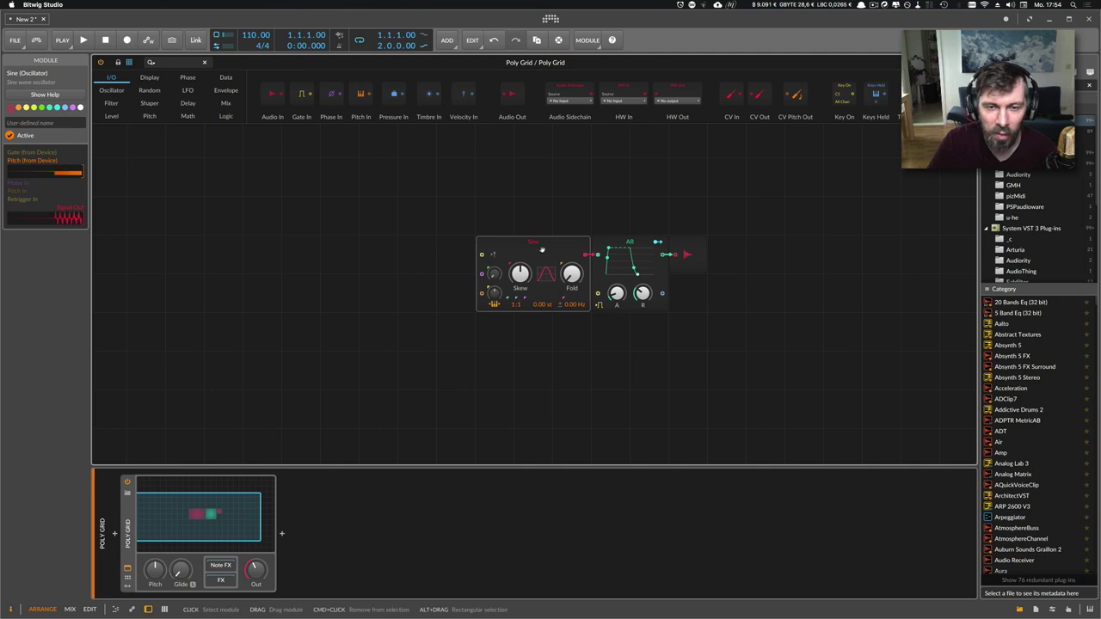
left_click(495, 226)
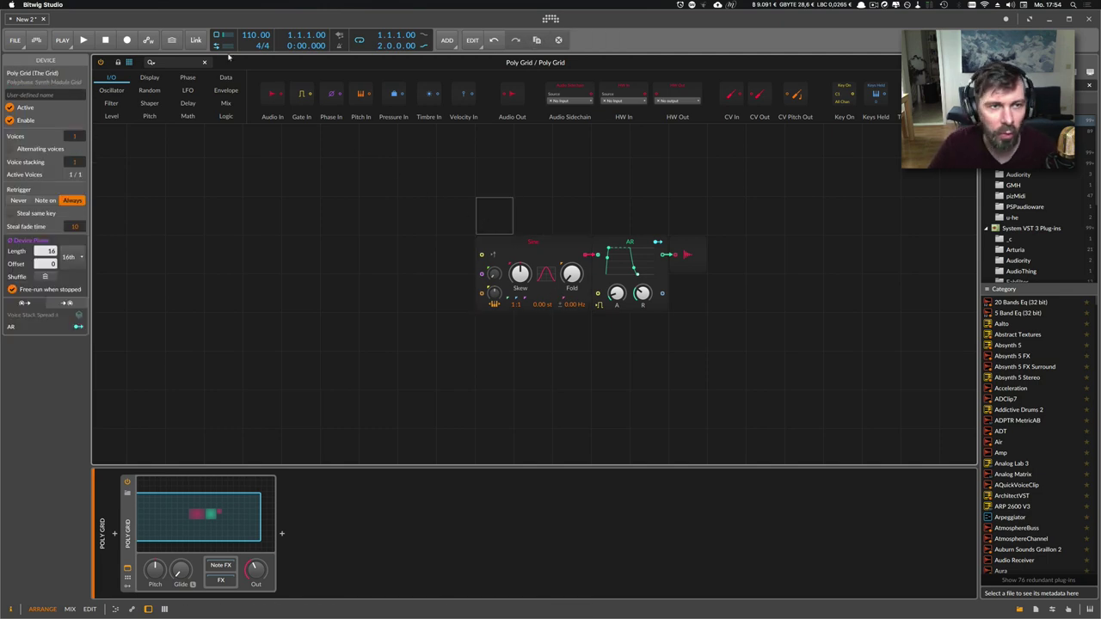
Step: Patch a Zero Crossings module into the Sine's pitch and narrow it to 32.6–613 Hz
type("zer")
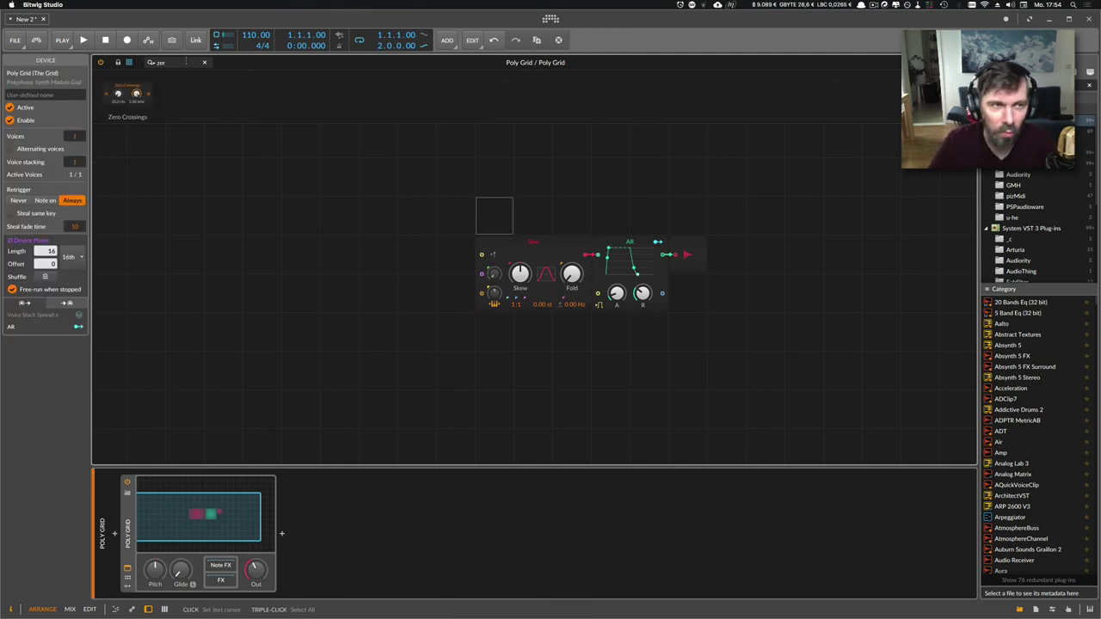
mouse_move(127, 94)
left_mouse_down()
mouse_move(358, 254)
mouse_move(481, 294)
left_mouse_up()
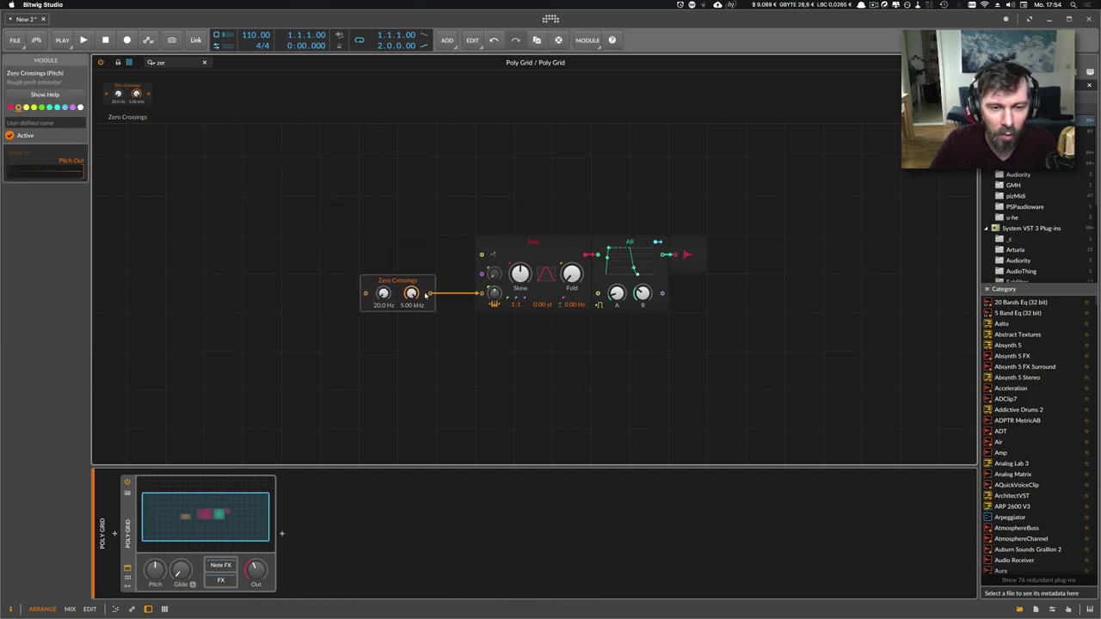
mouse_move(411, 293)
left_mouse_down()
mouse_move(411, 327)
mouse_move(384, 284)
left_mouse_up()
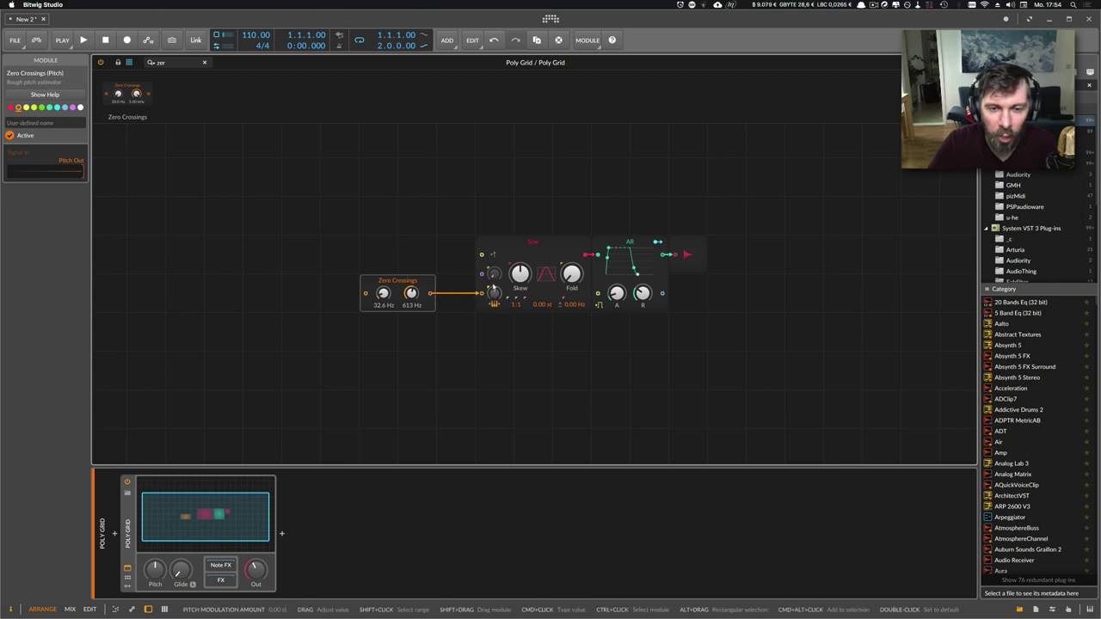
left_click(529, 255)
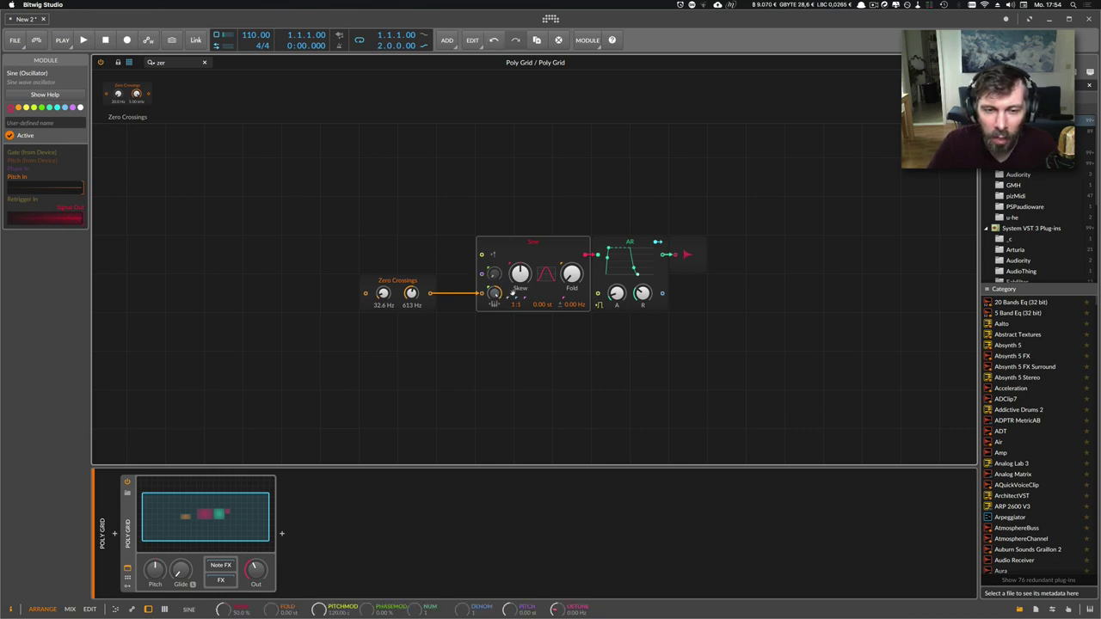
left_click(404, 282)
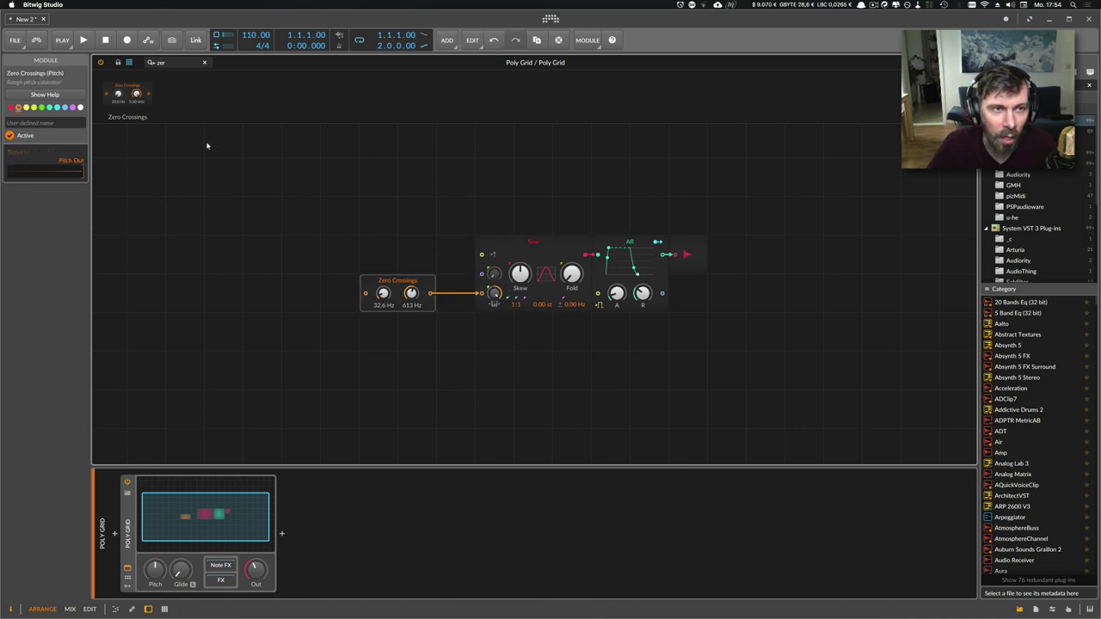
Step: Add an HW In module set to Mono Input 1 and cable it into Zero Crossings
key("BackSpace")
key("BackSpace")
key("BackSpace")
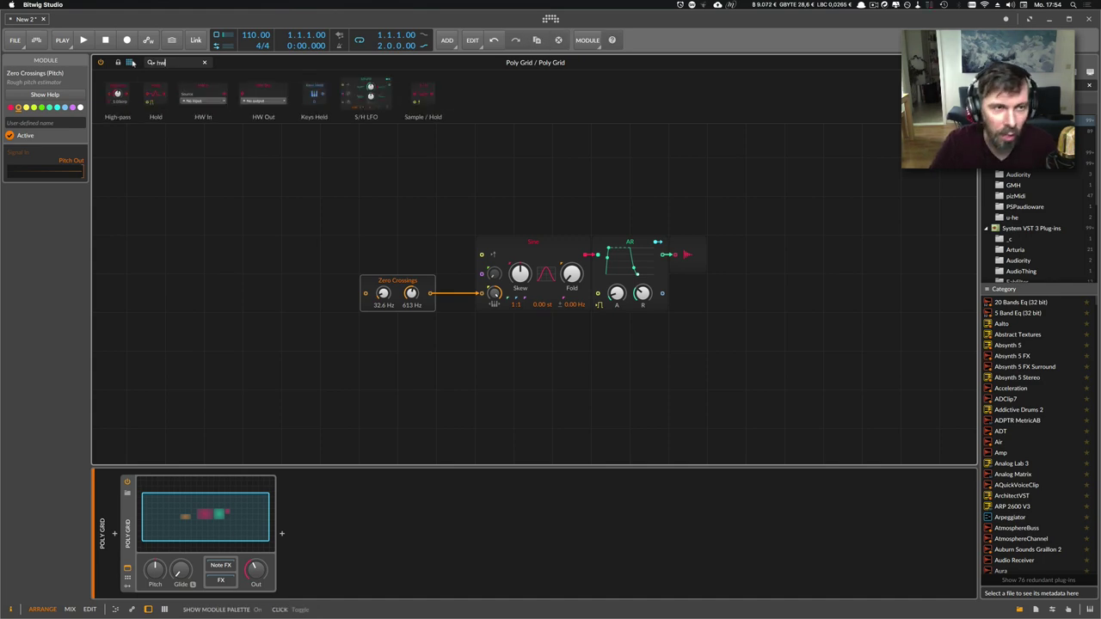
type("hw")
left_click_drag(129, 94, 241, 288)
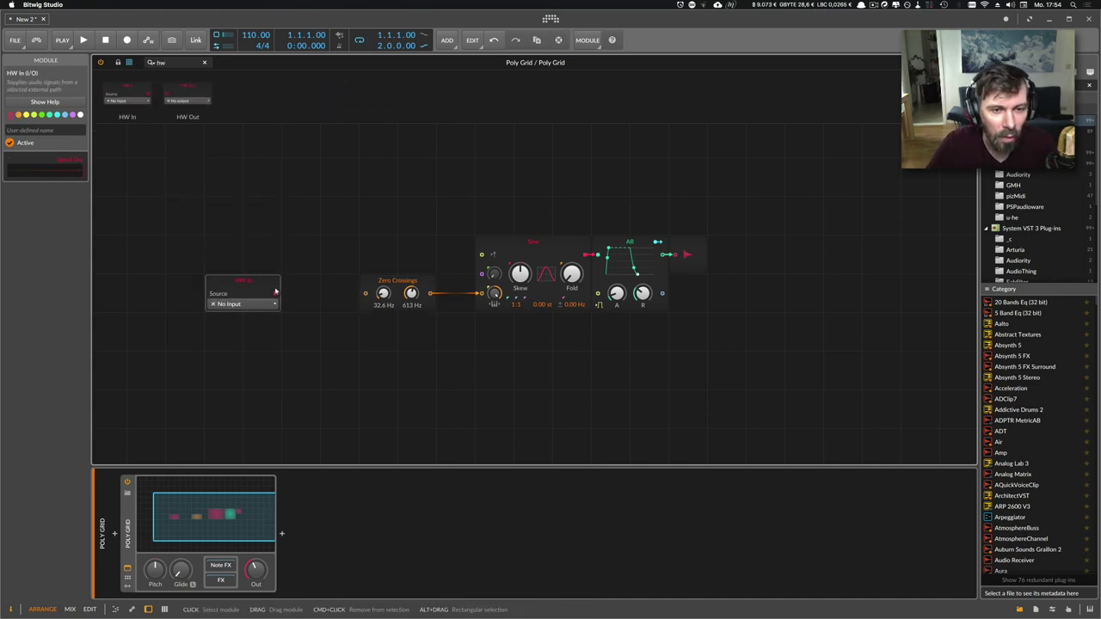
left_click(260, 303)
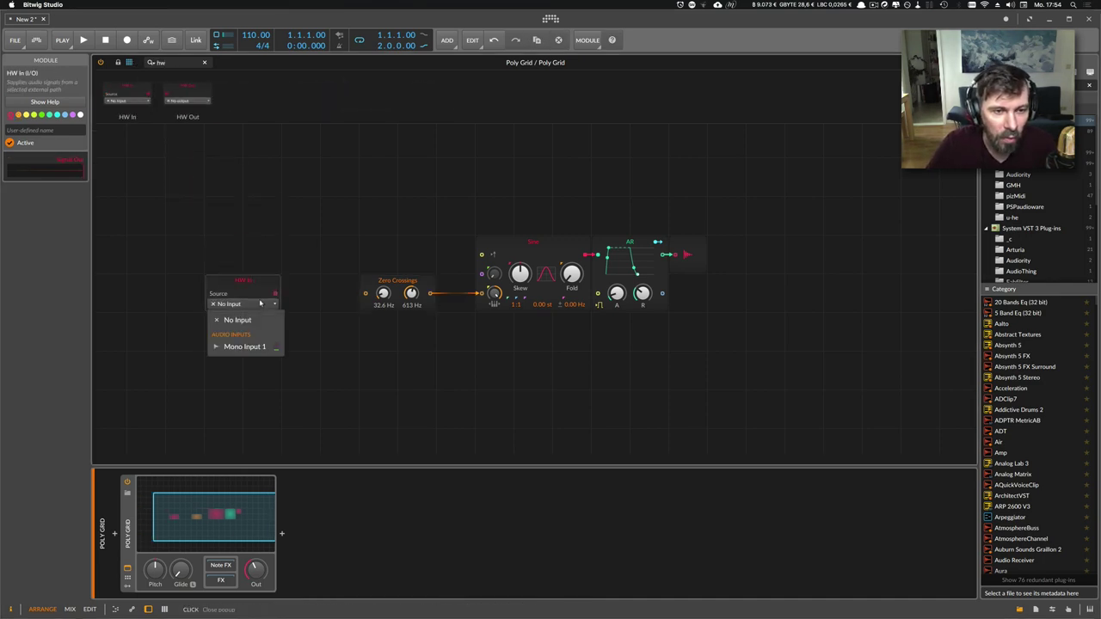
left_click(256, 347)
left_click_drag(276, 293, 364, 294)
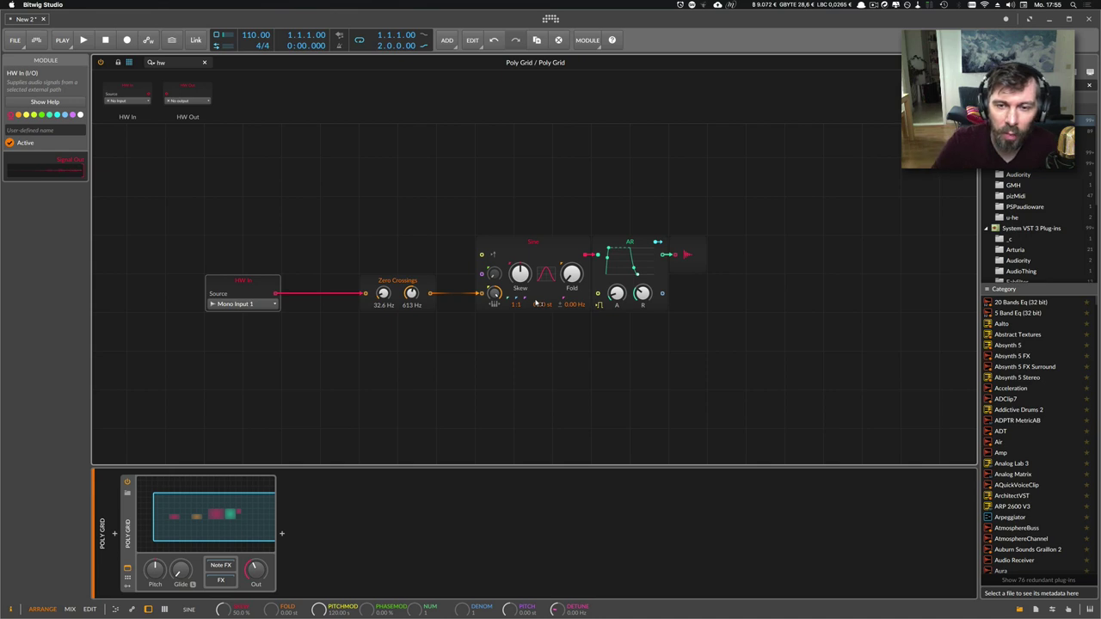
left_click(631, 252)
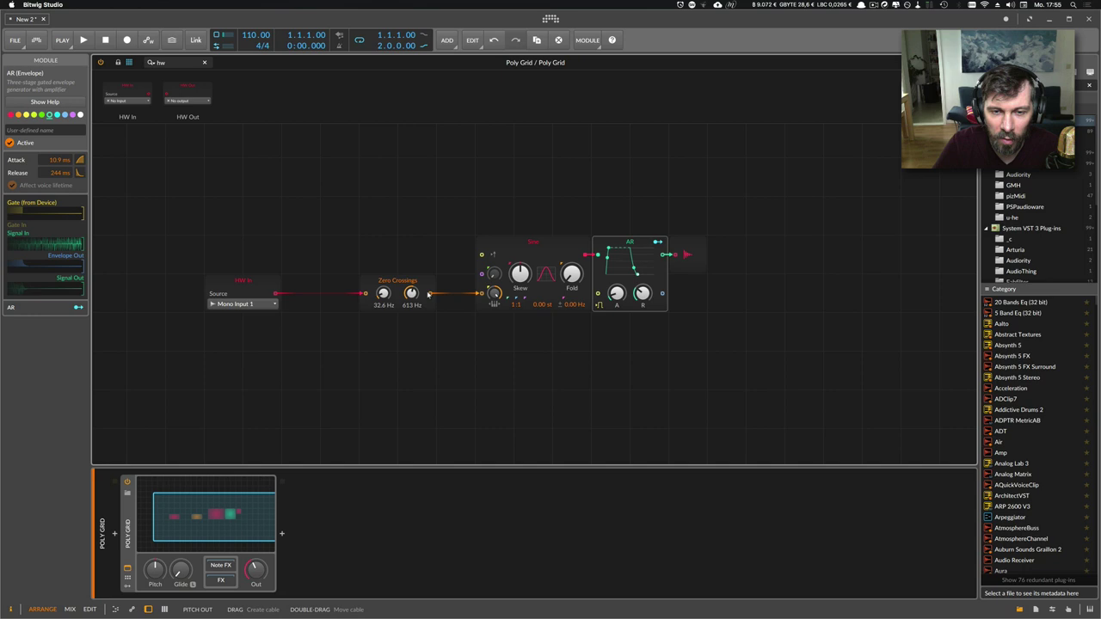
Step: Move HW In closer to Zero Crossings and set Zero Crossings' range to 65.8–331 Hz
left_click(565, 252)
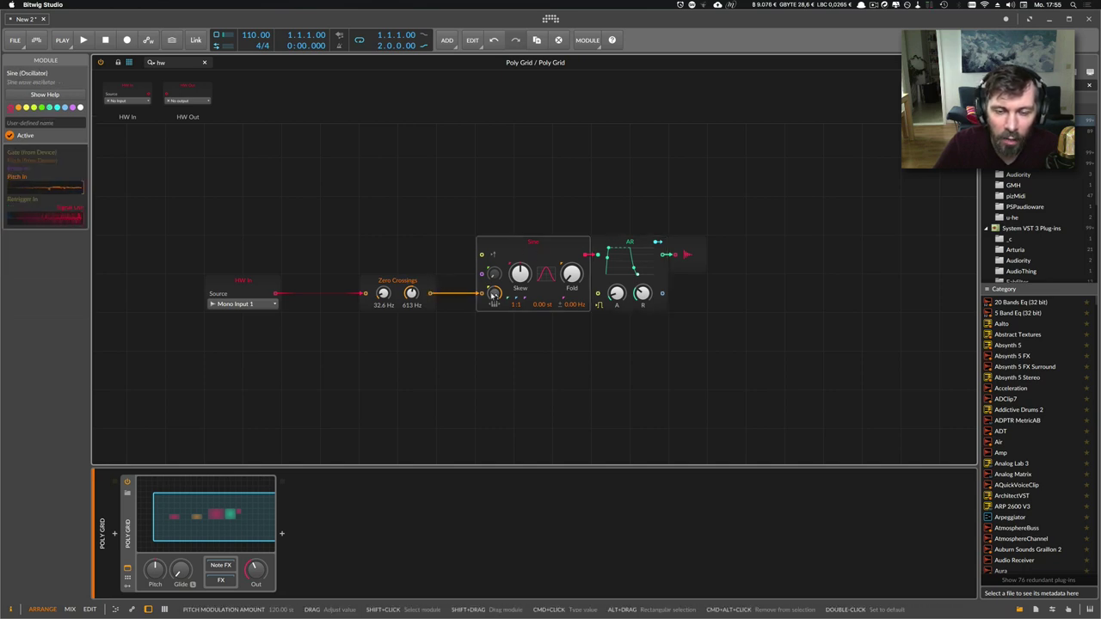
left_click_drag(268, 283, 308, 284)
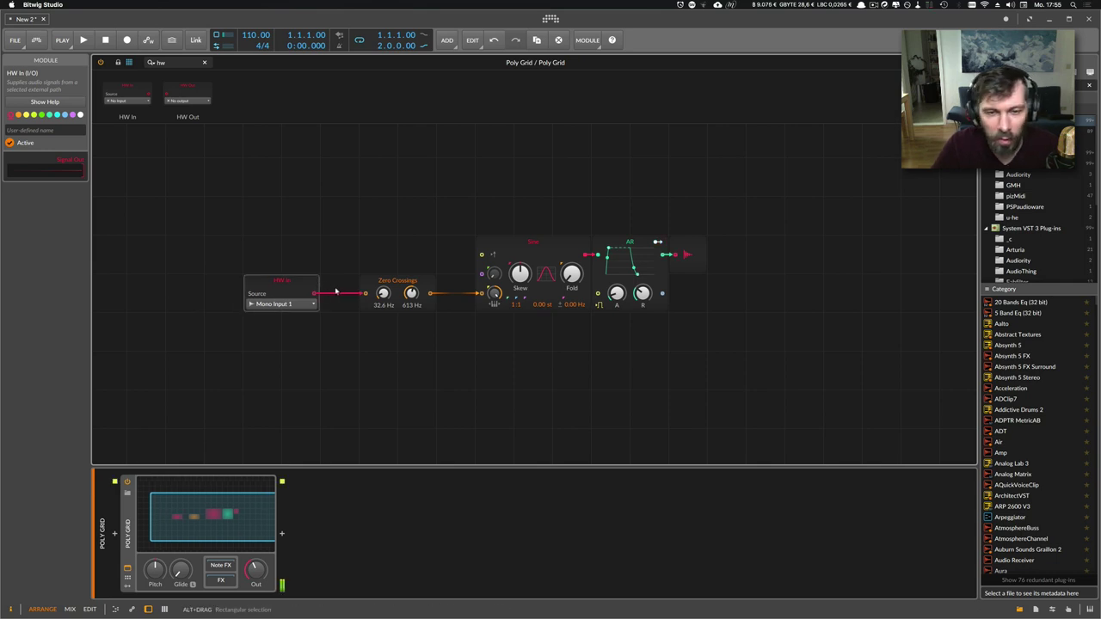
left_click_drag(412, 294, 412, 314)
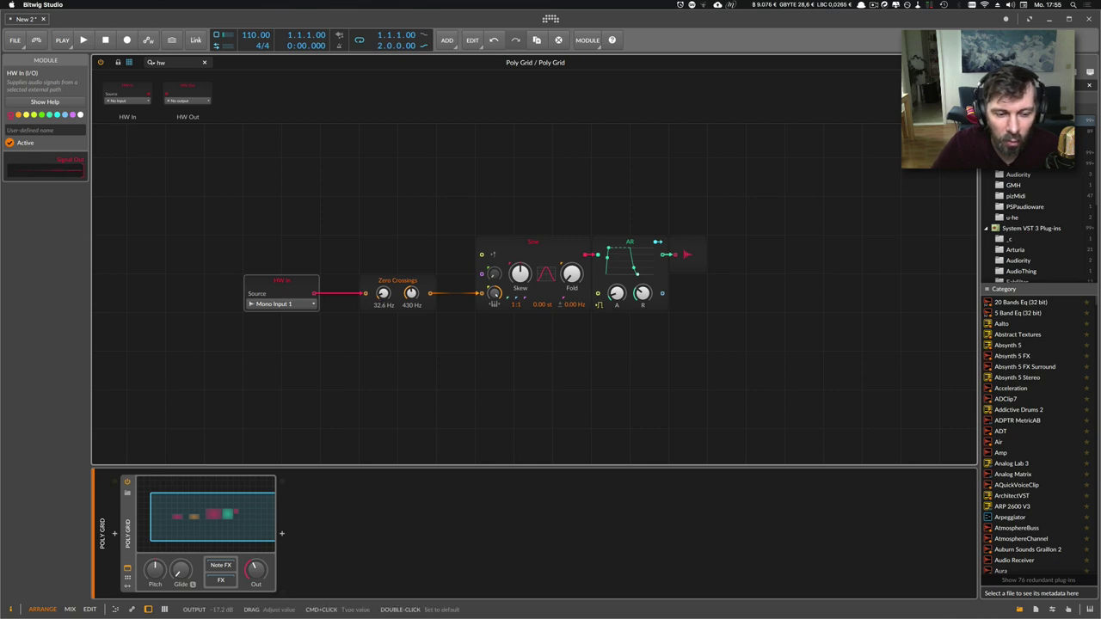
left_click_drag(411, 295, 411, 302)
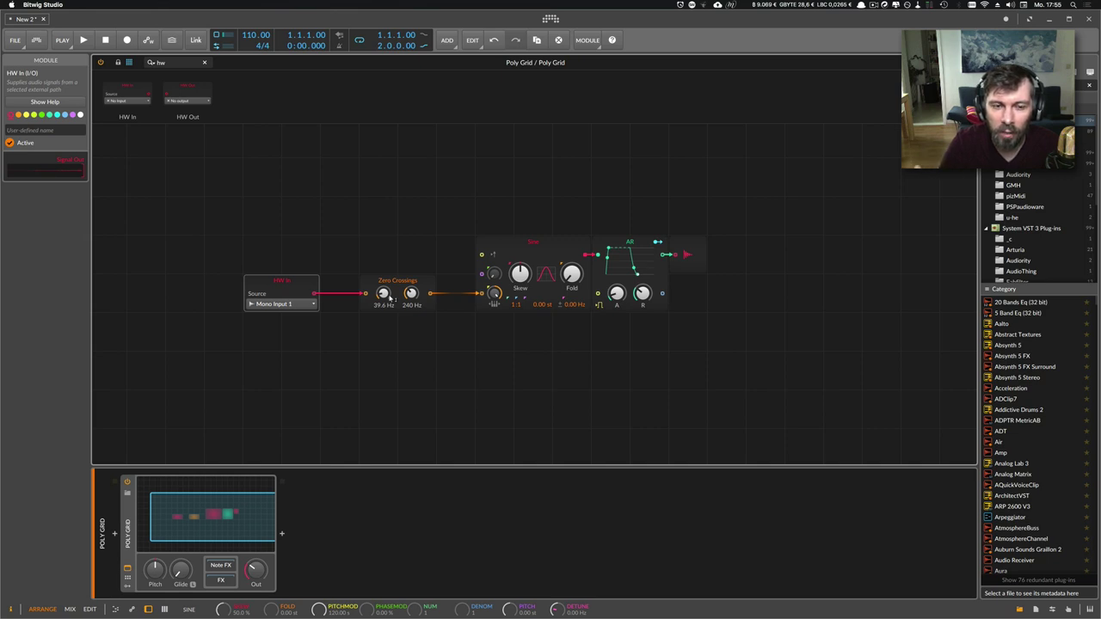
left_click_drag(388, 299, 382, 288)
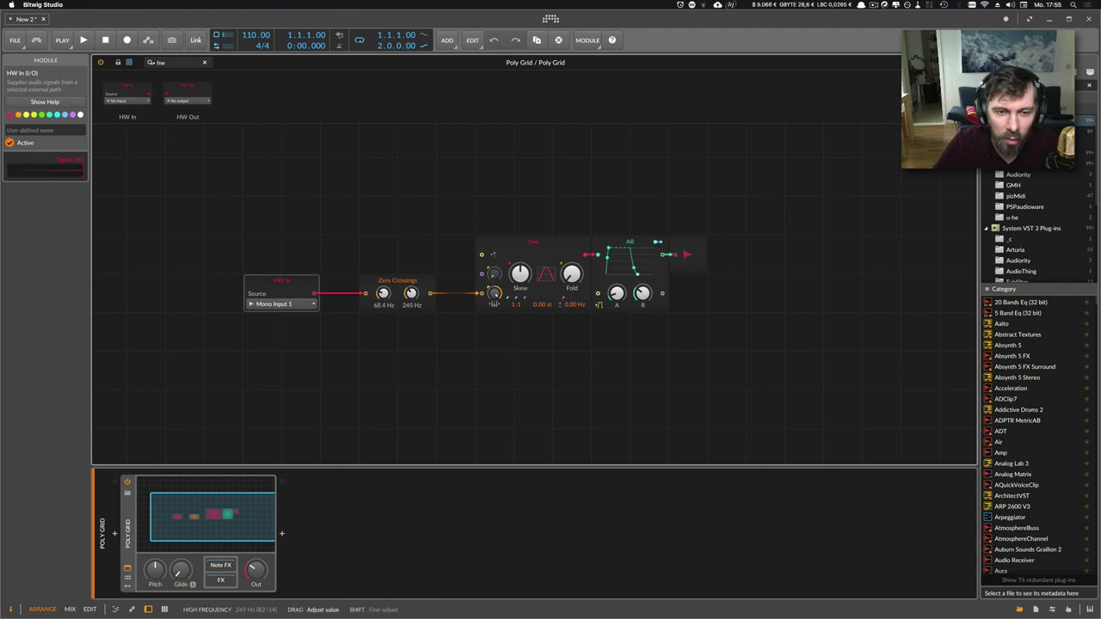
left_click_drag(411, 293, 411, 290)
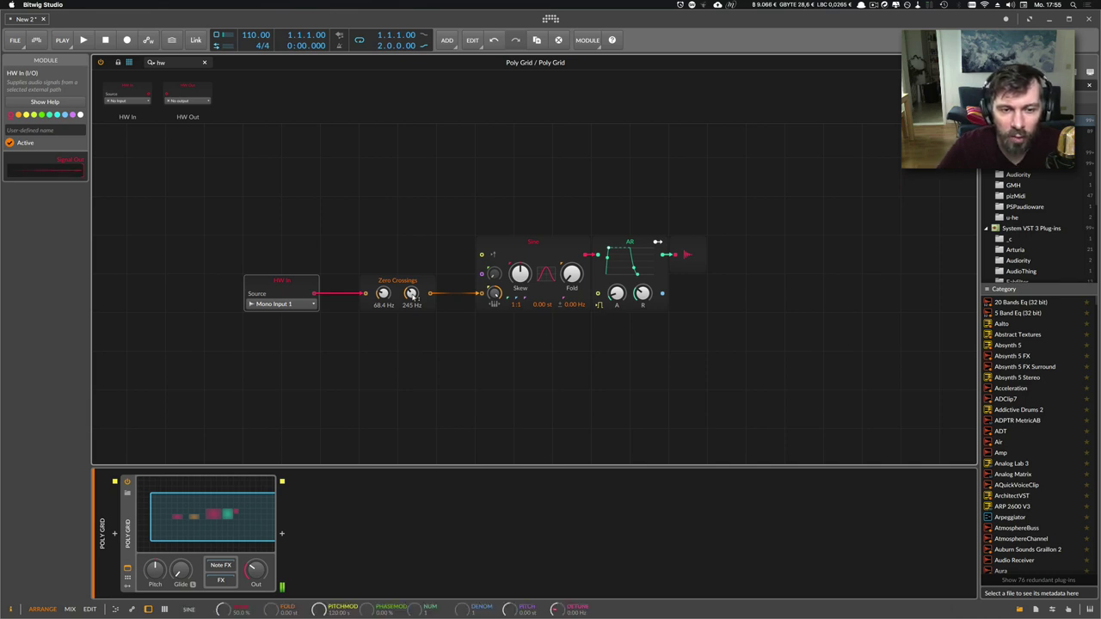
left_click_drag(414, 295, 414, 284)
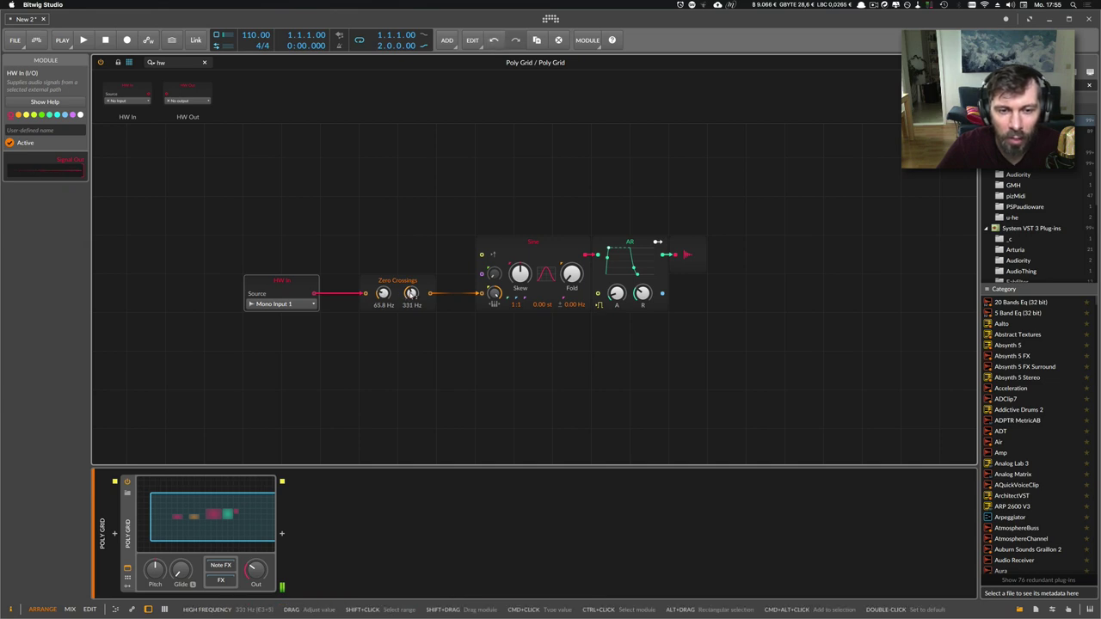
left_click(402, 283)
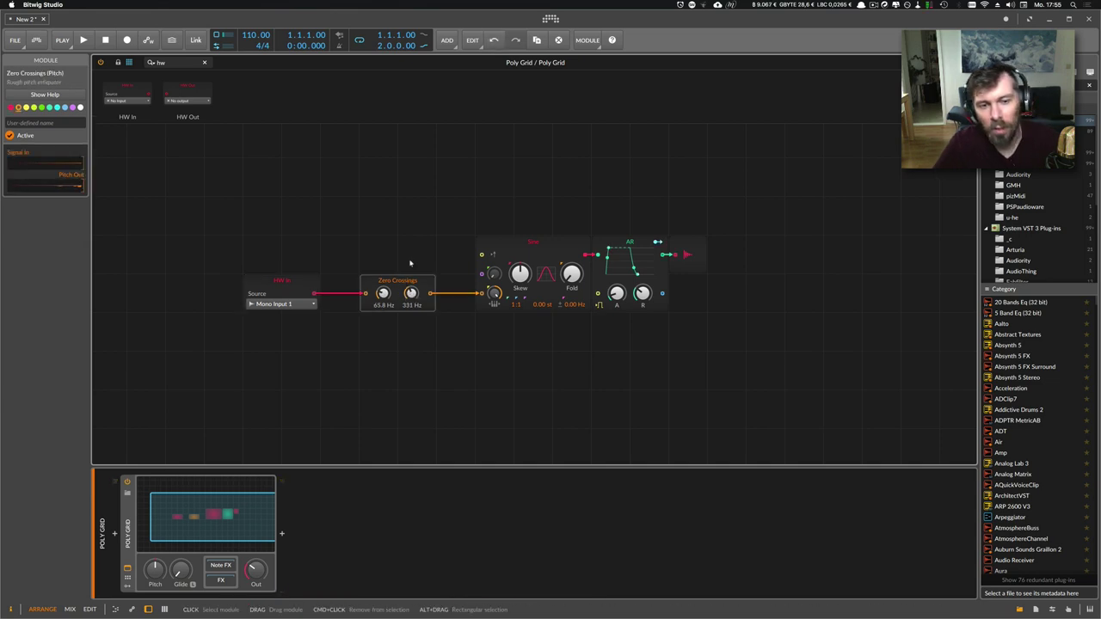
left_click(410, 263)
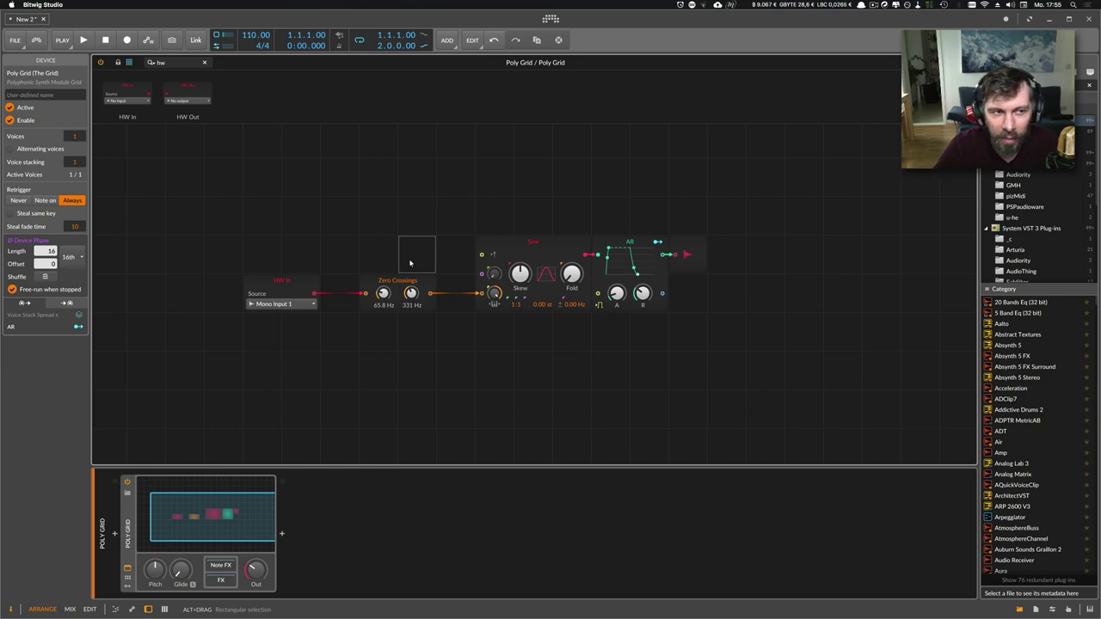
Step: Insert a Lag module between Zero Crossings and the Sine oscillator
left_click(142, 62)
type("la")
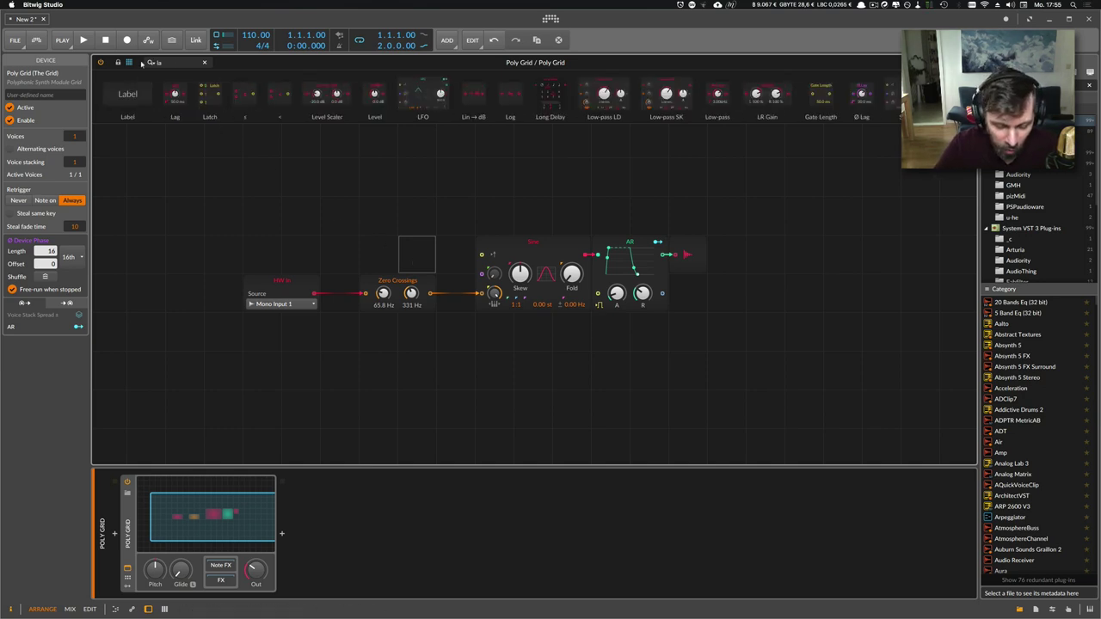
type("g")
left_click_drag(114, 95, 447, 292)
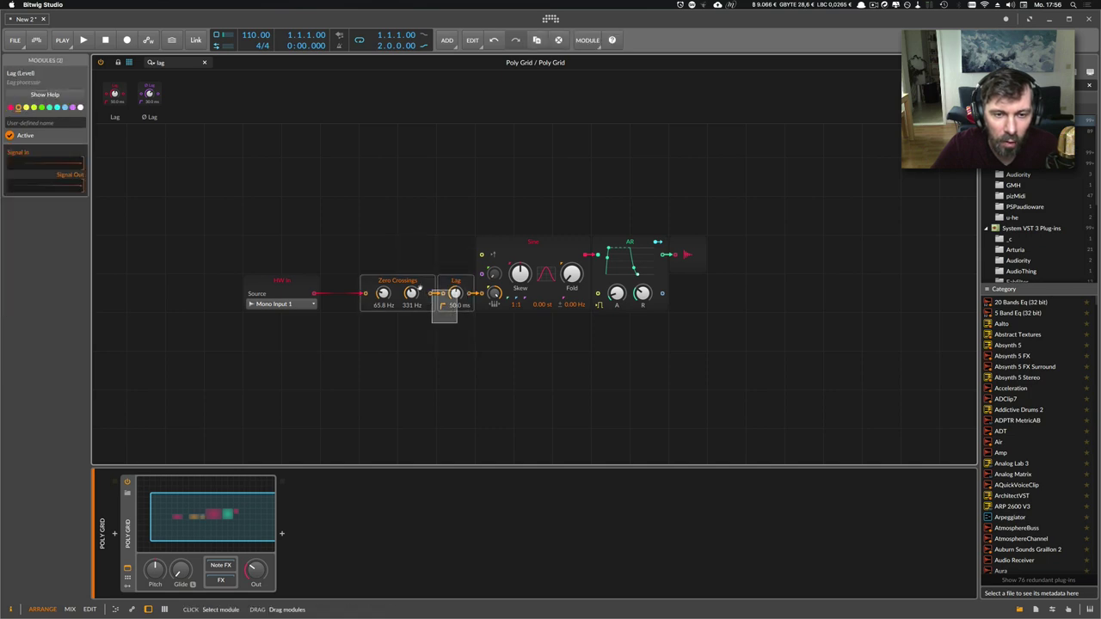
left_click(418, 316)
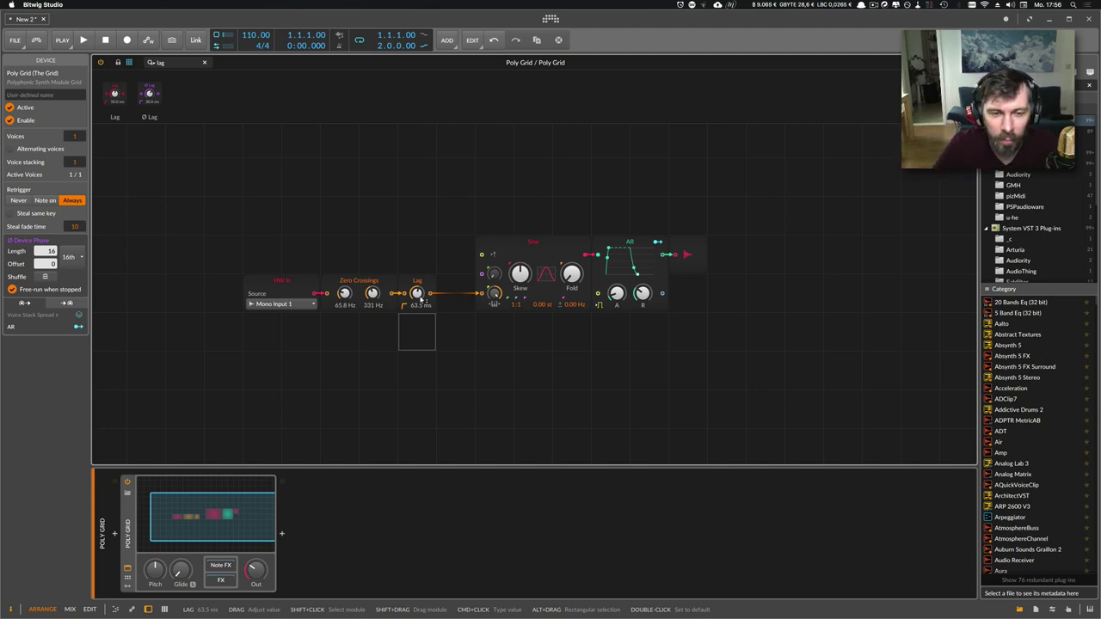
Step: Widen Zero Crossings to 47.2–559 Hz and set the Lag time to about 41.6 ms
mouse_move(418, 293)
left_mouse_down()
mouse_move(417, 267)
mouse_move(417, 308)
left_mouse_up()
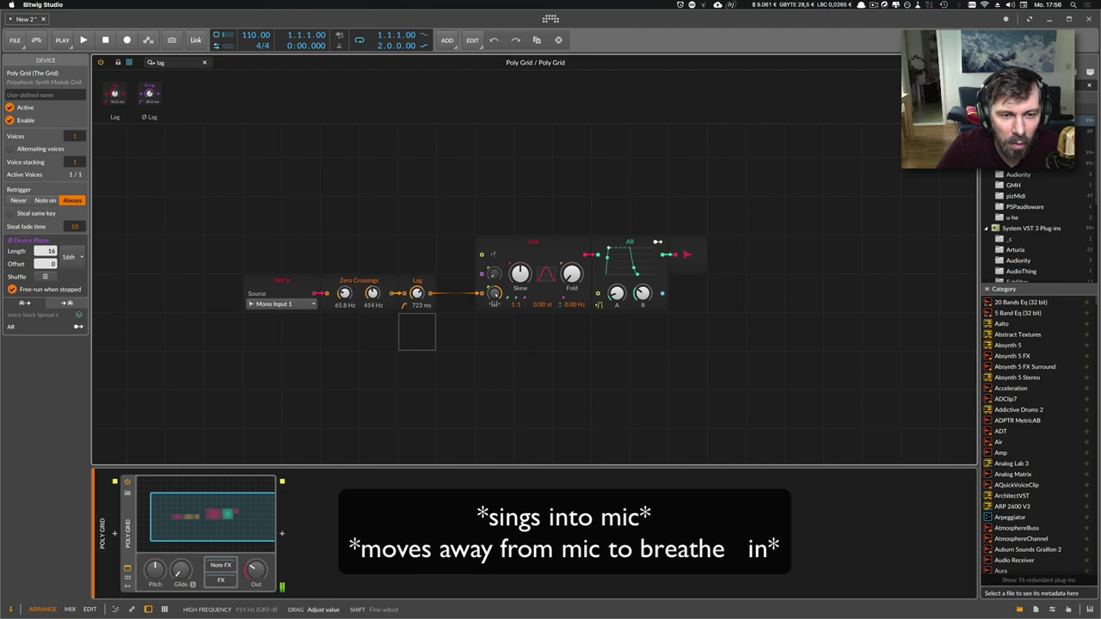
left_click_drag(372, 292, 372, 279)
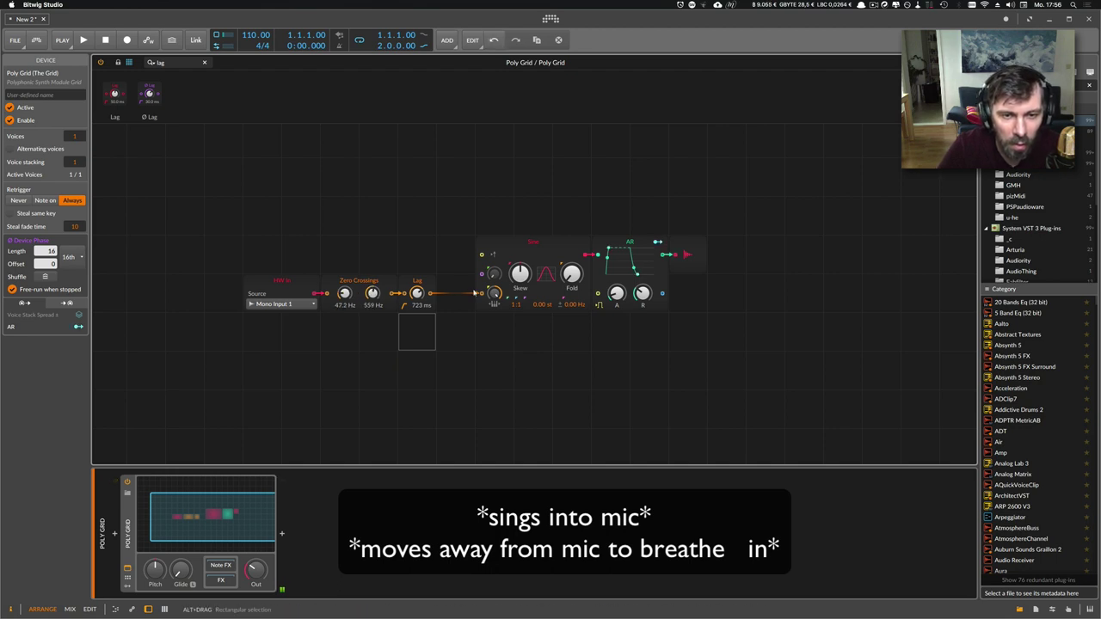
left_click_drag(422, 294, 423, 336)
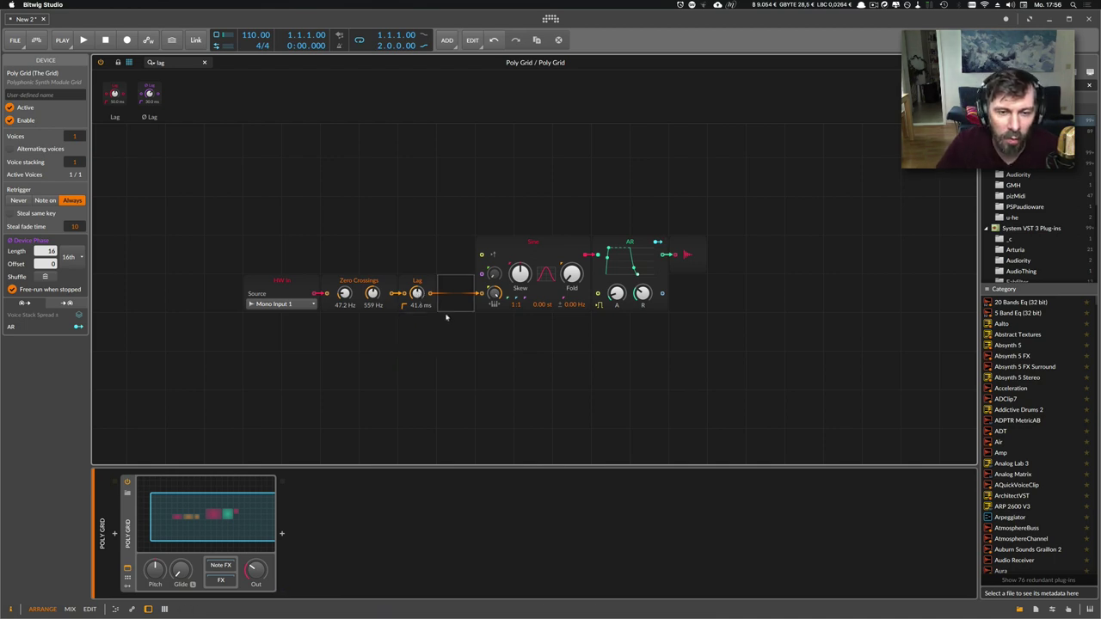
Step: Move the HW In, Zero Crossings and Lag modules left together, then check HW In and AR
left_click_drag(475, 273, 244, 350)
left_click_drag(347, 284, 269, 268)
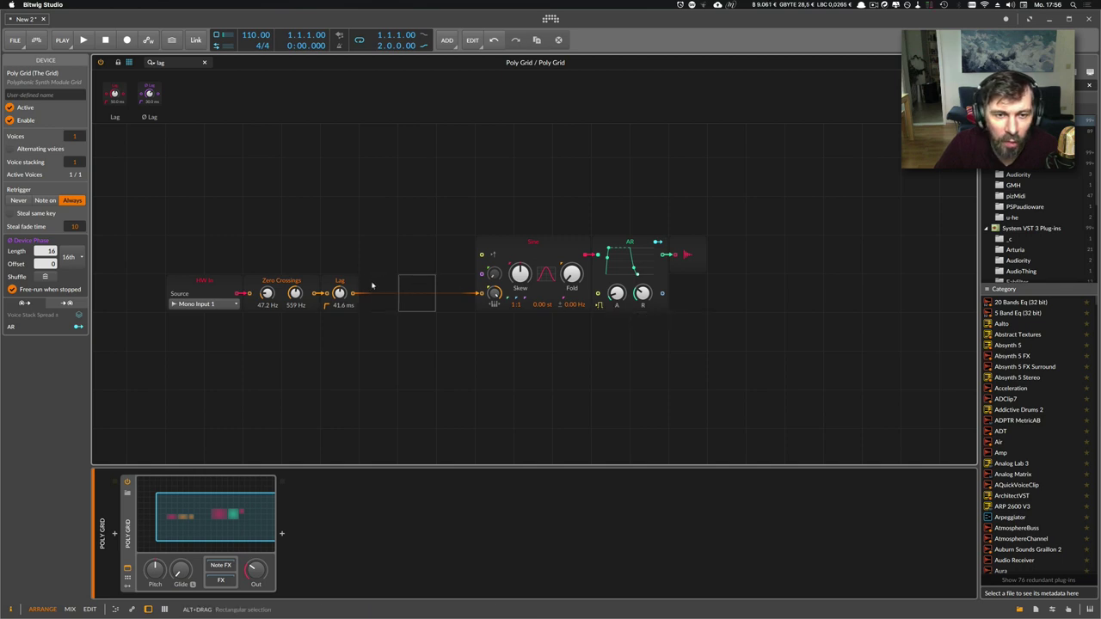
left_click(212, 284)
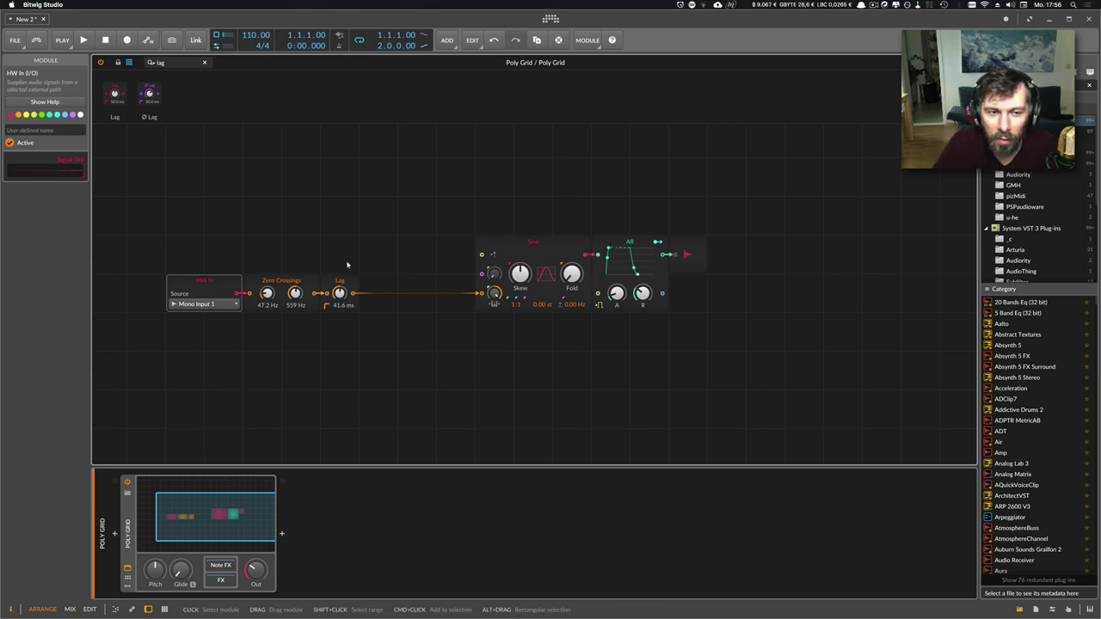
left_click(612, 241)
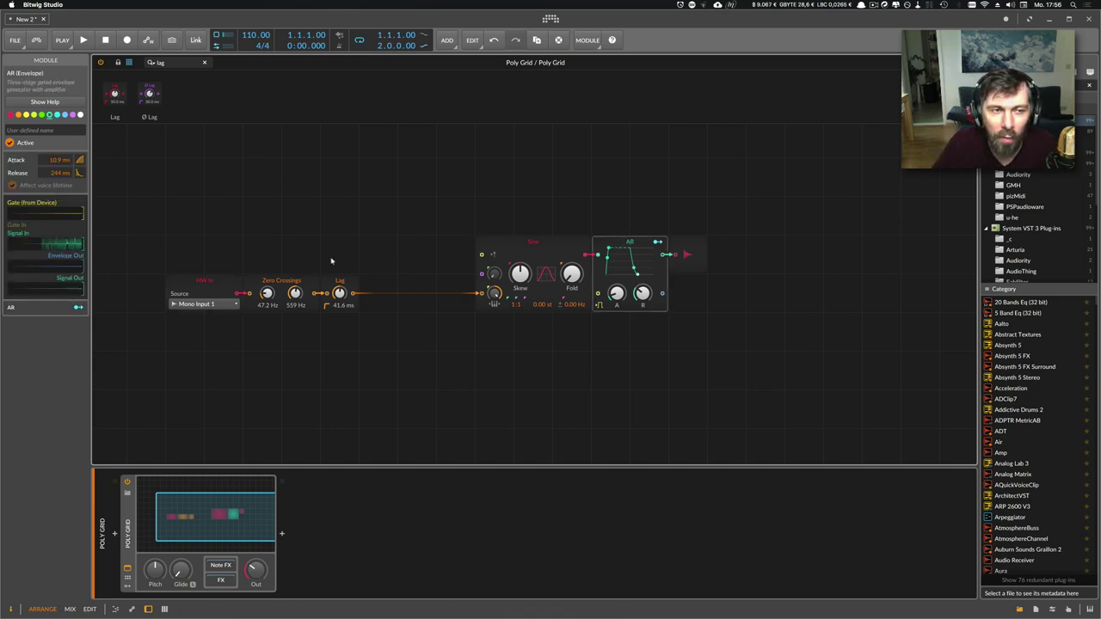
left_click(222, 176)
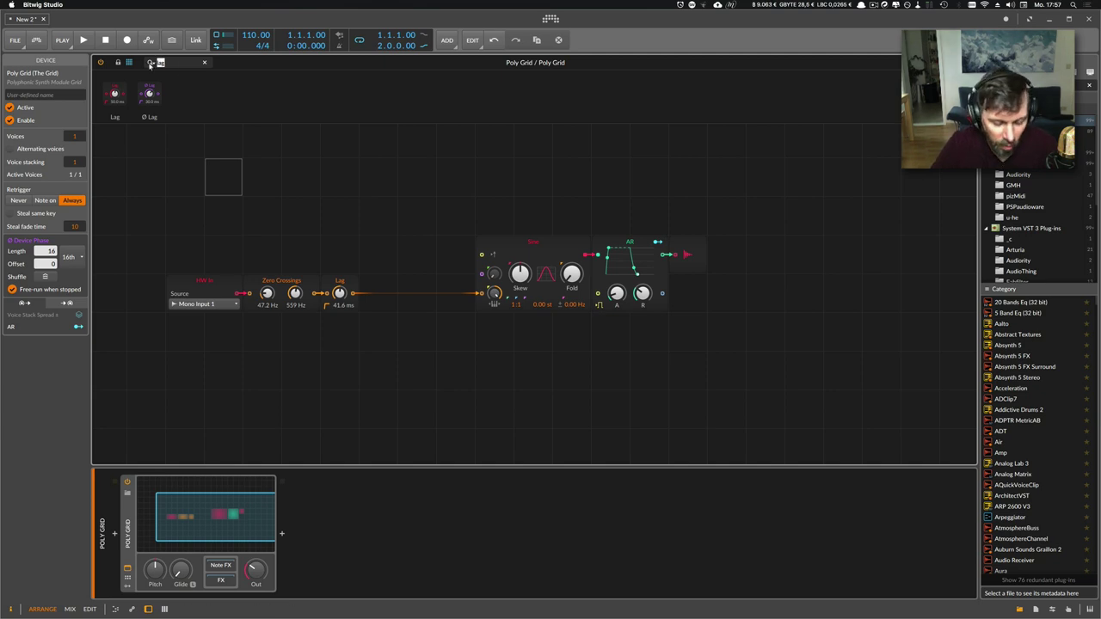
Step: Place a Select module above the chain with a Constant of 1.00 cabled into it
type("sele")
left_click_drag(114, 93, 383, 170)
type("co")
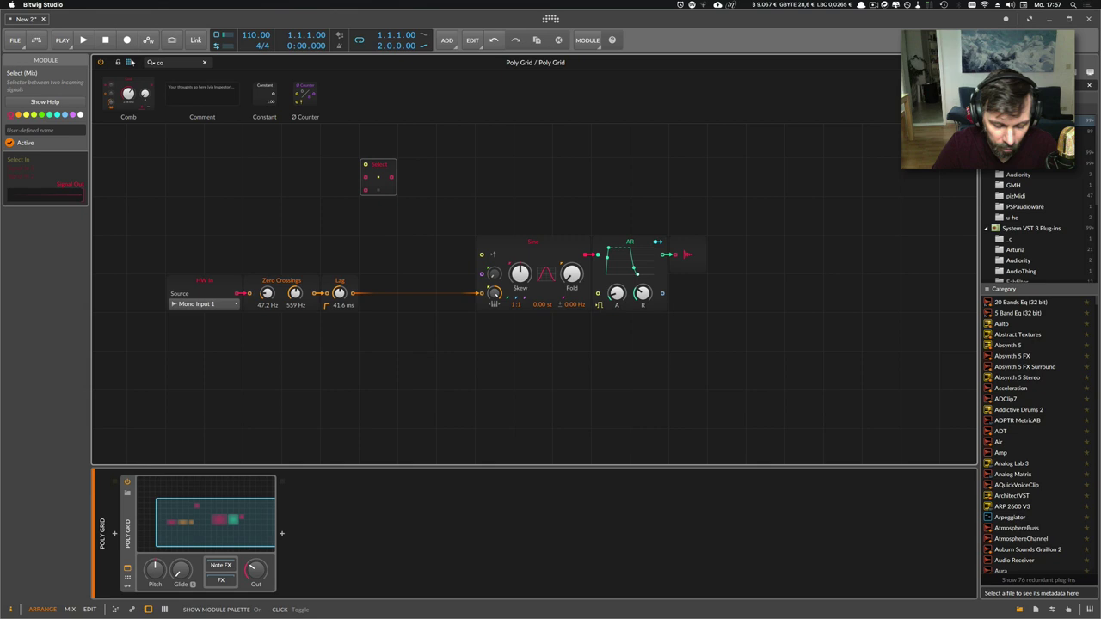
type("nst")
mouse_move(117, 93)
left_mouse_down()
mouse_move(315, 216)
mouse_move(364, 191)
left_mouse_up()
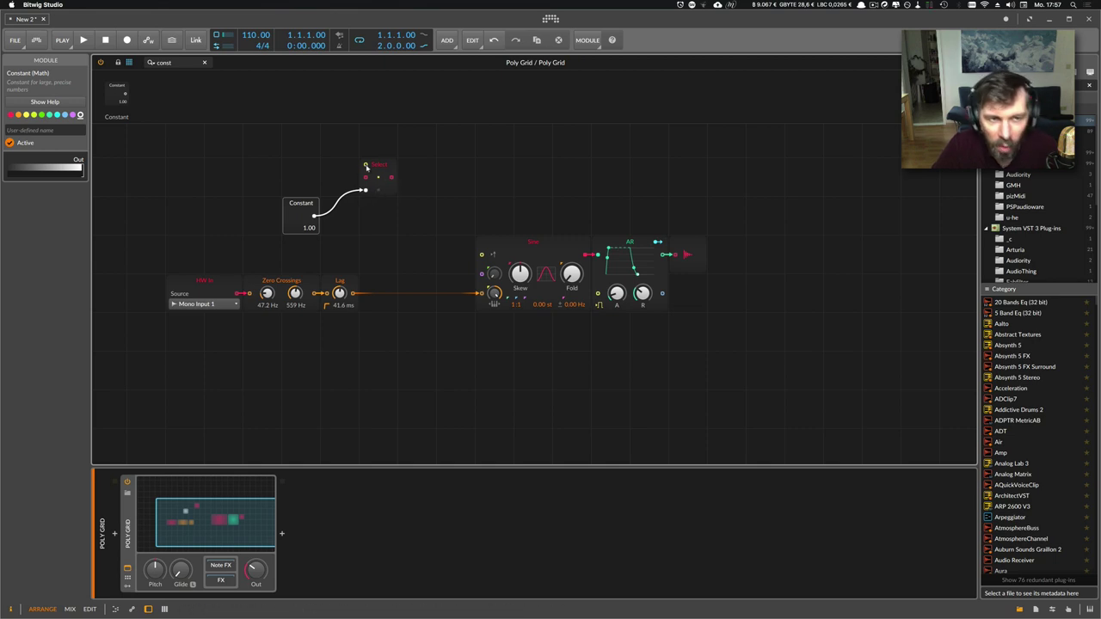
left_click(382, 177)
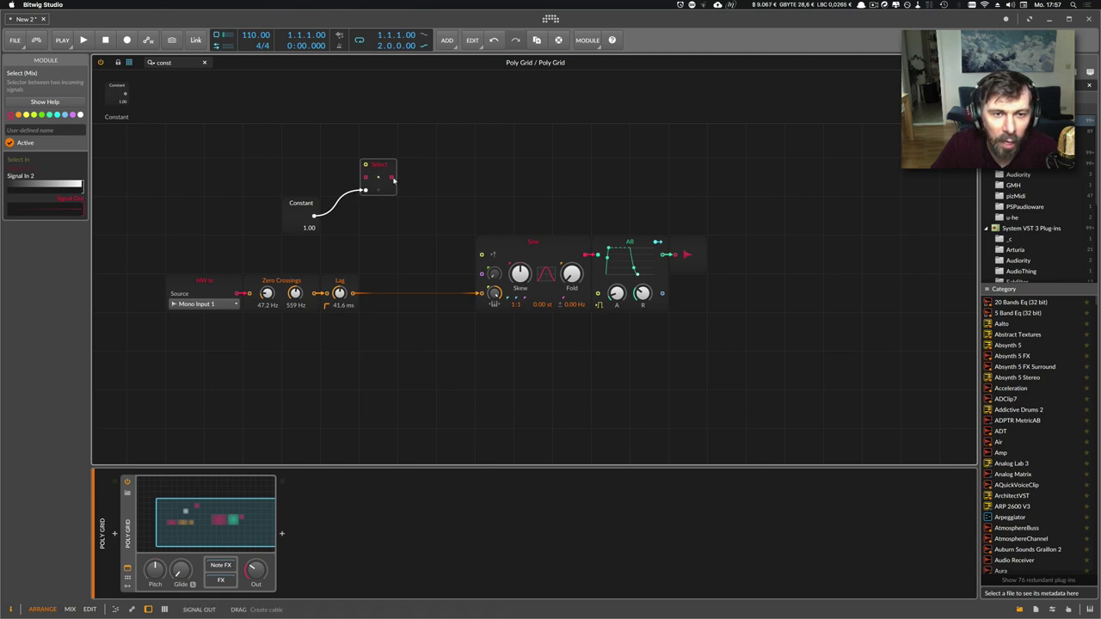
Step: Run a cable from the Select output port to the AR module's gate input
mouse_move(392, 177)
left_mouse_down()
mouse_move(608, 277)
mouse_move(598, 293)
left_mouse_up()
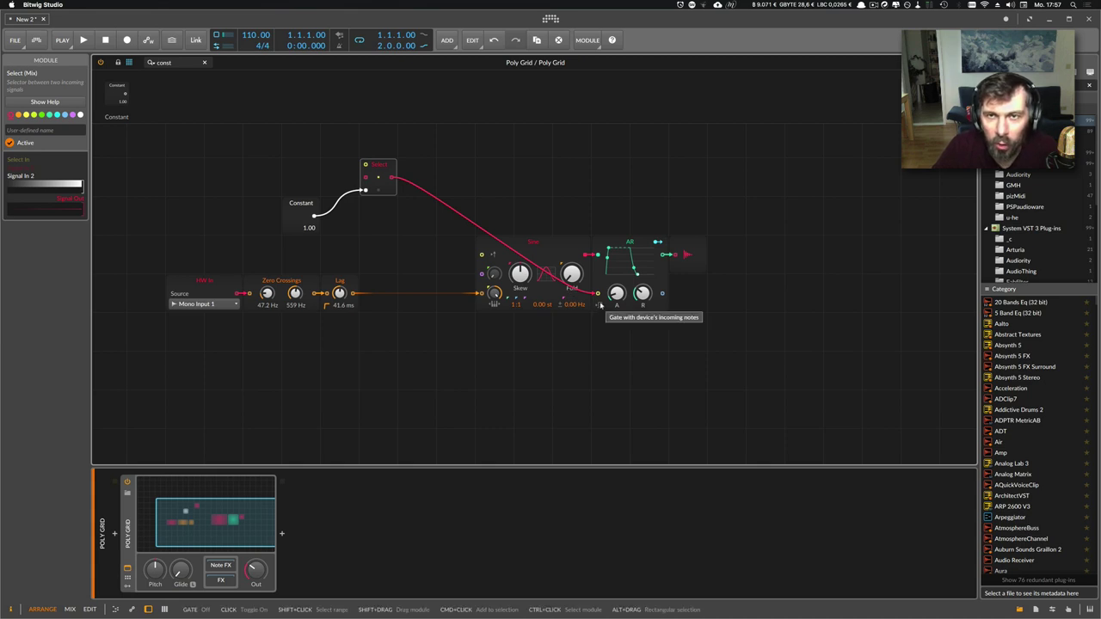
Step: Move Constant beneath Select and route the HW In signal into Select's top control input
left_click_drag(299, 201, 338, 200)
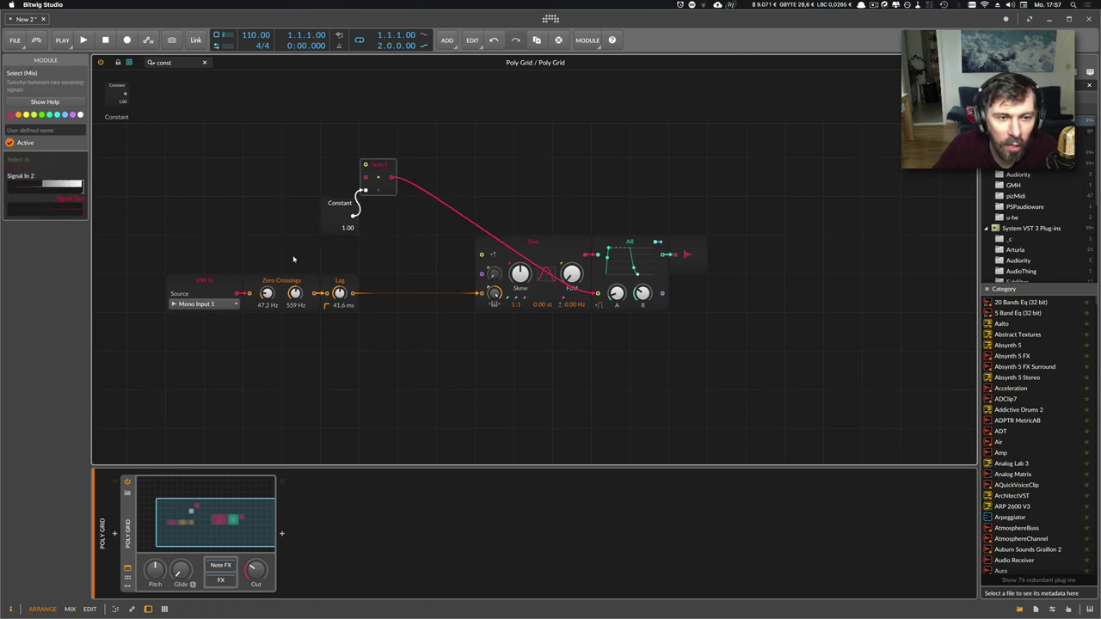
mouse_move(280, 238)
left_mouse_down()
mouse_move(239, 286)
mouse_move(365, 165)
left_mouse_up()
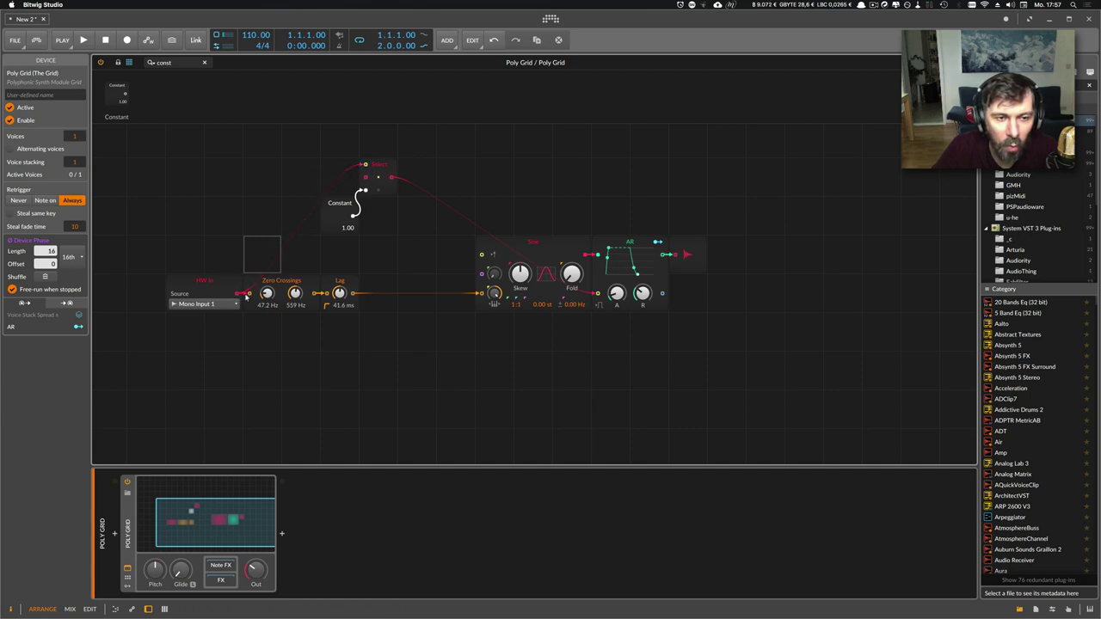
left_click(230, 289)
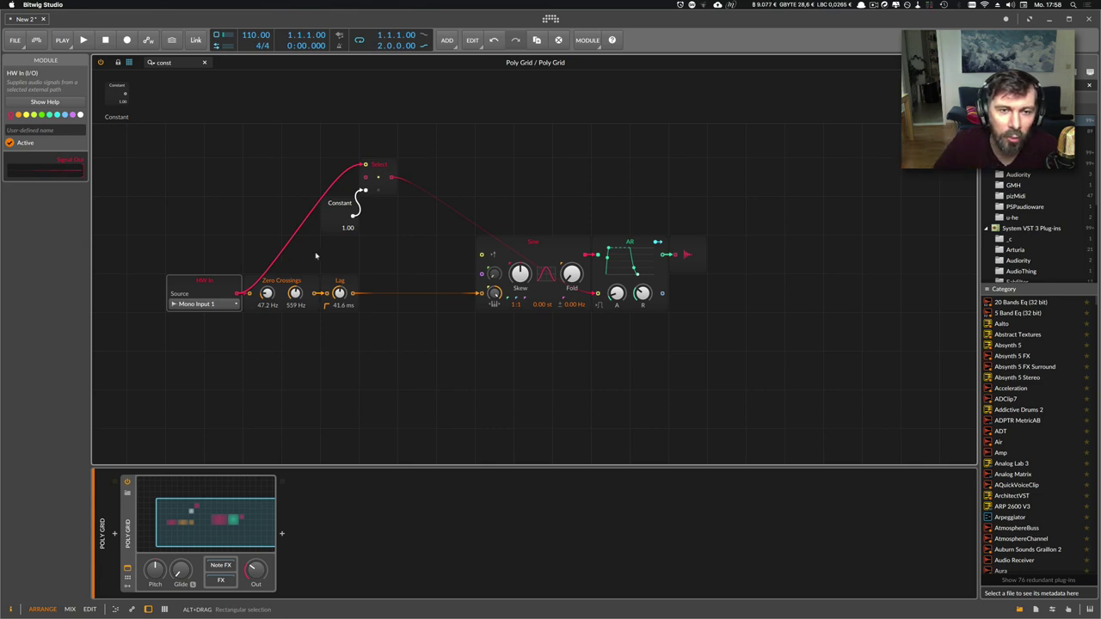
left_click(373, 165)
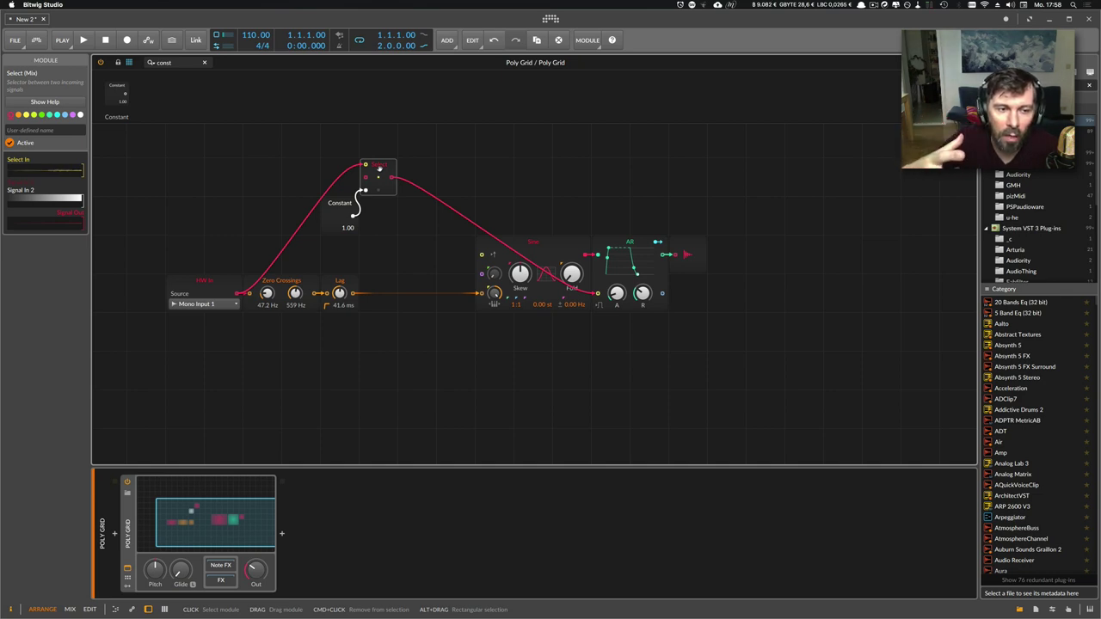
Step: Insert a +18.1 dB Gain - Vol module on the HW In→Select cable and shift it left
left_click(161, 62)
type("ga")
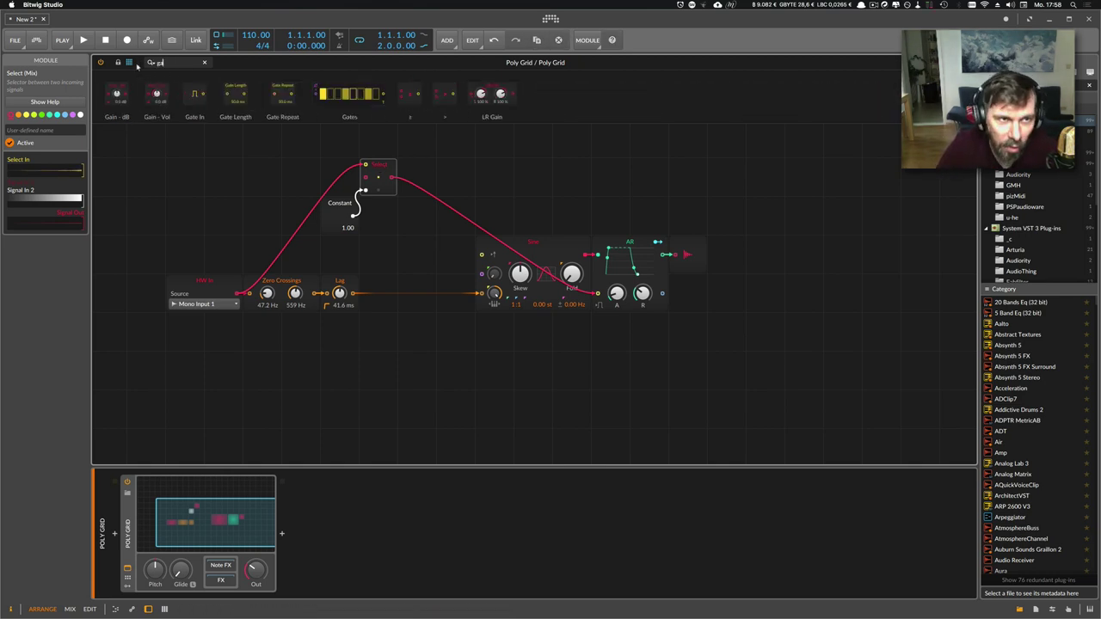
type("in")
mouse_move(157, 93)
left_mouse_down()
mouse_move(340, 176)
mouse_move(340, 154)
left_mouse_up()
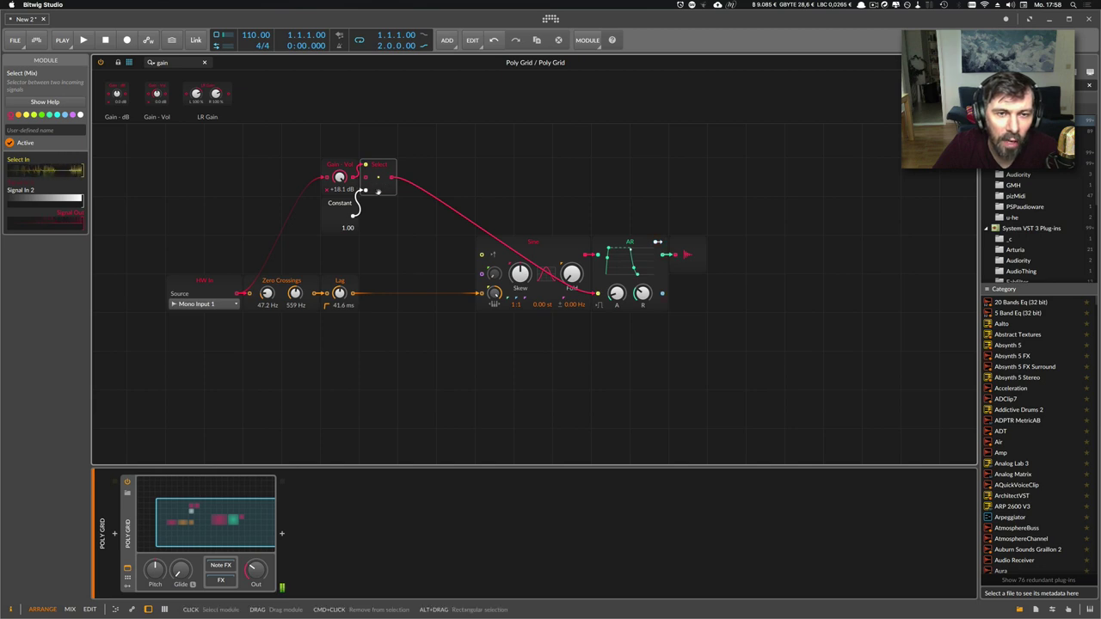
left_click(619, 246)
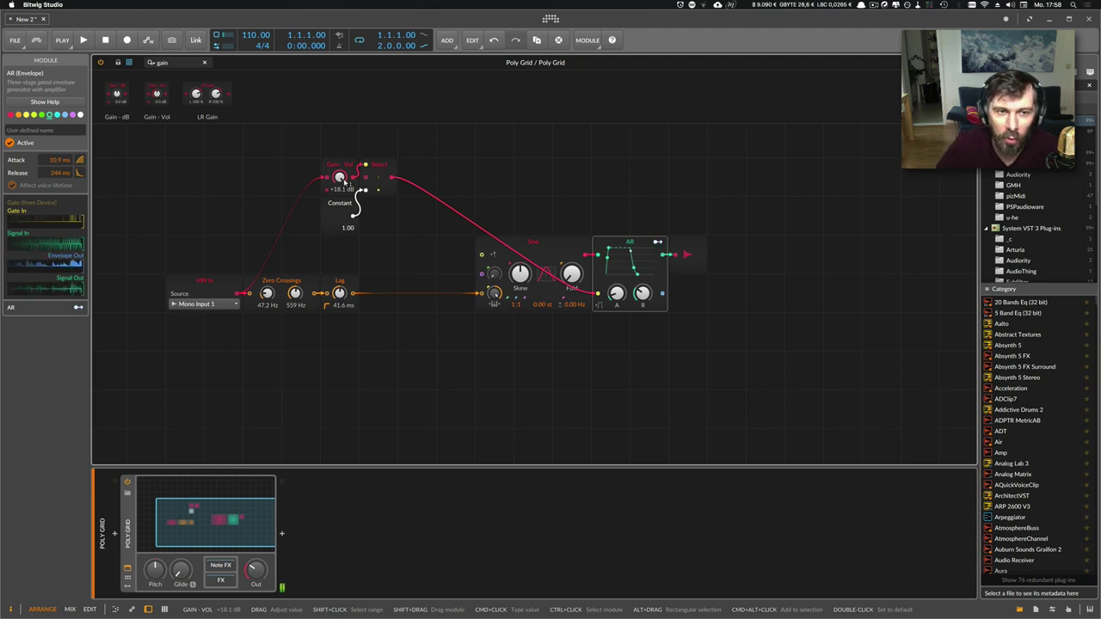
left_click(348, 182)
left_click(335, 165)
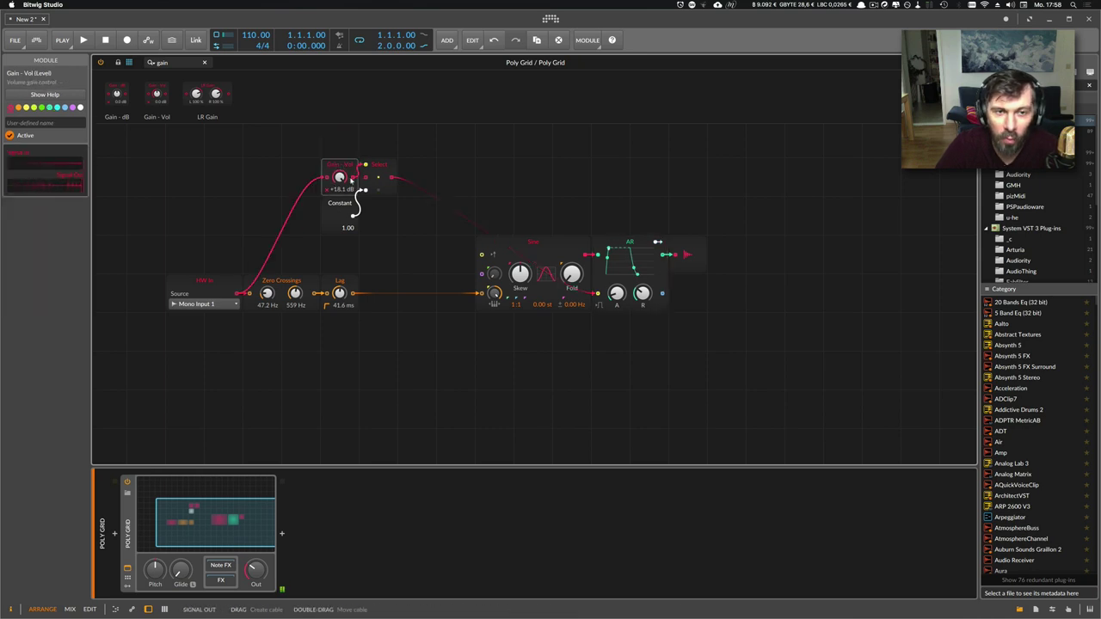
left_click_drag(343, 166, 304, 165)
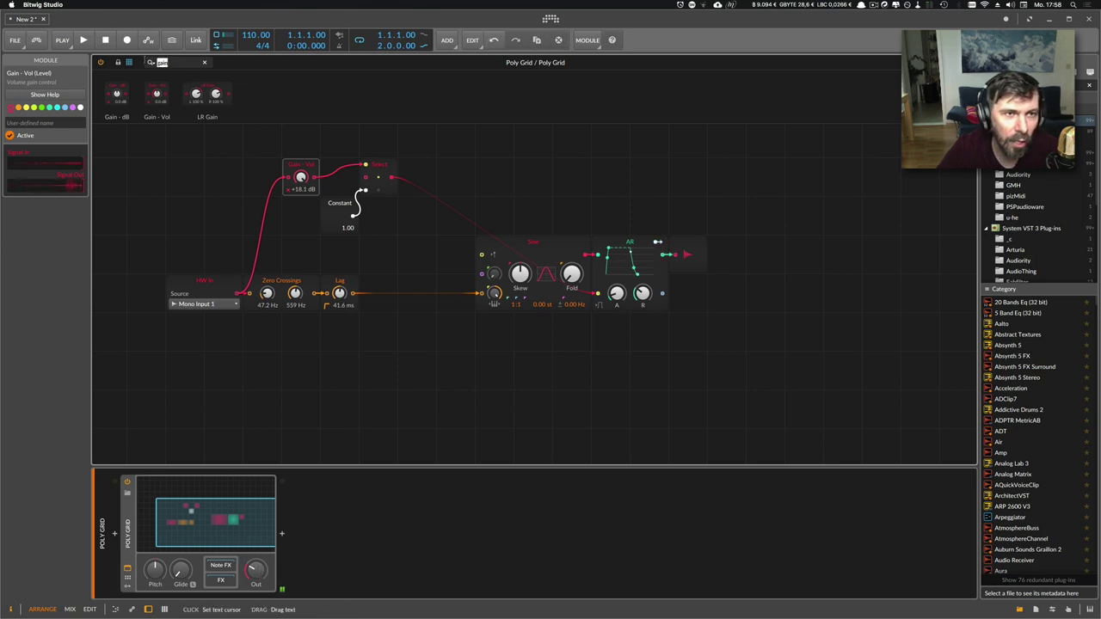
Step: Insert a Gate Length module (about 251 ms) between the Gain - Vol boost and Select
left_click(147, 62)
type("gate")
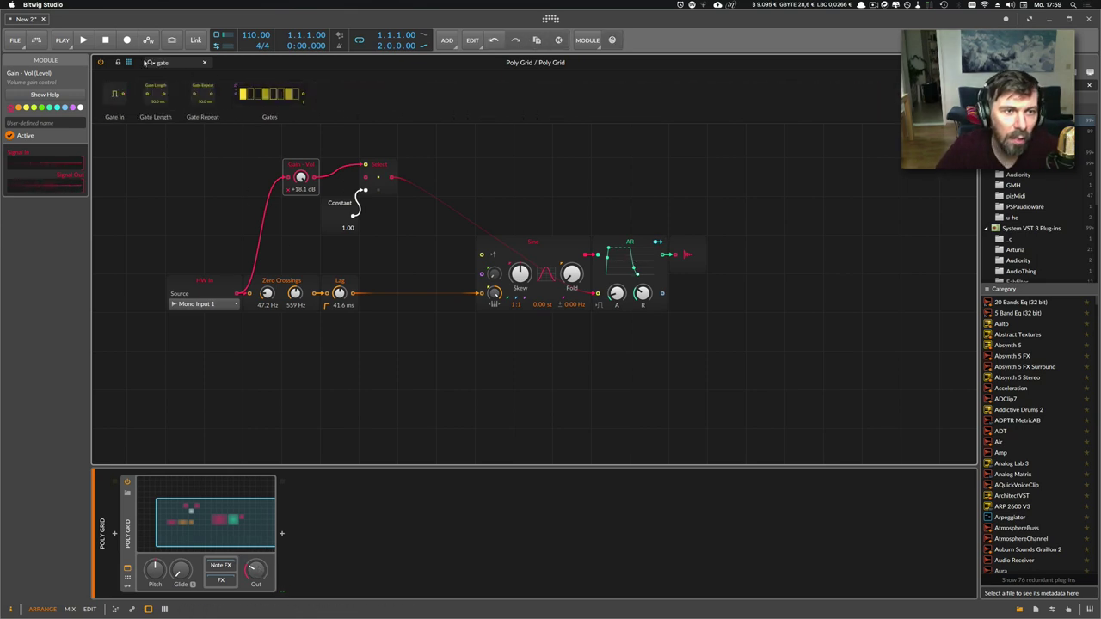
mouse_move(168, 99)
left_mouse_down()
mouse_move(344, 189)
mouse_move(354, 167)
mouse_move(340, 182)
mouse_move(339, 172)
mouse_move(339, 211)
mouse_move(359, 197)
left_mouse_up()
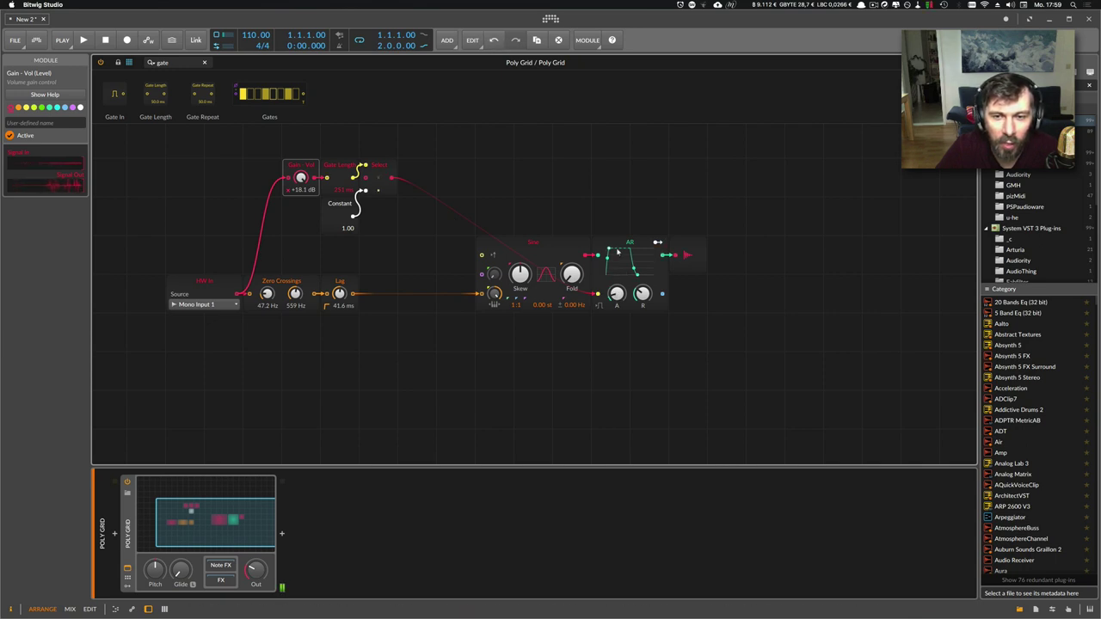
Step: Lengthen the Lag time slightly and shift the patch view
left_click(485, 283)
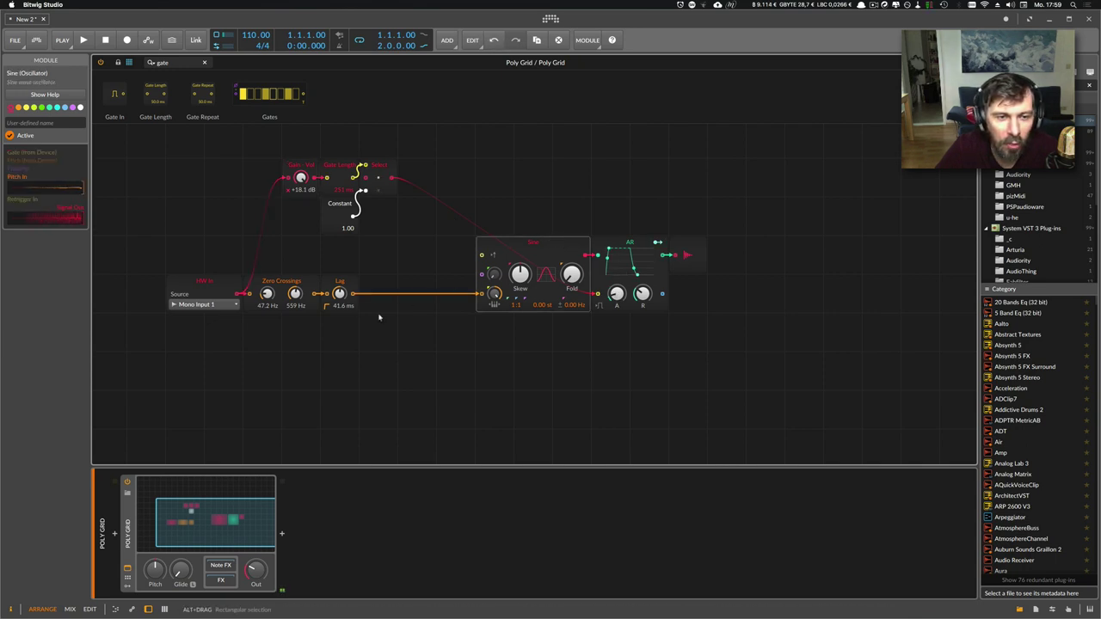
left_click_drag(340, 295, 340, 284)
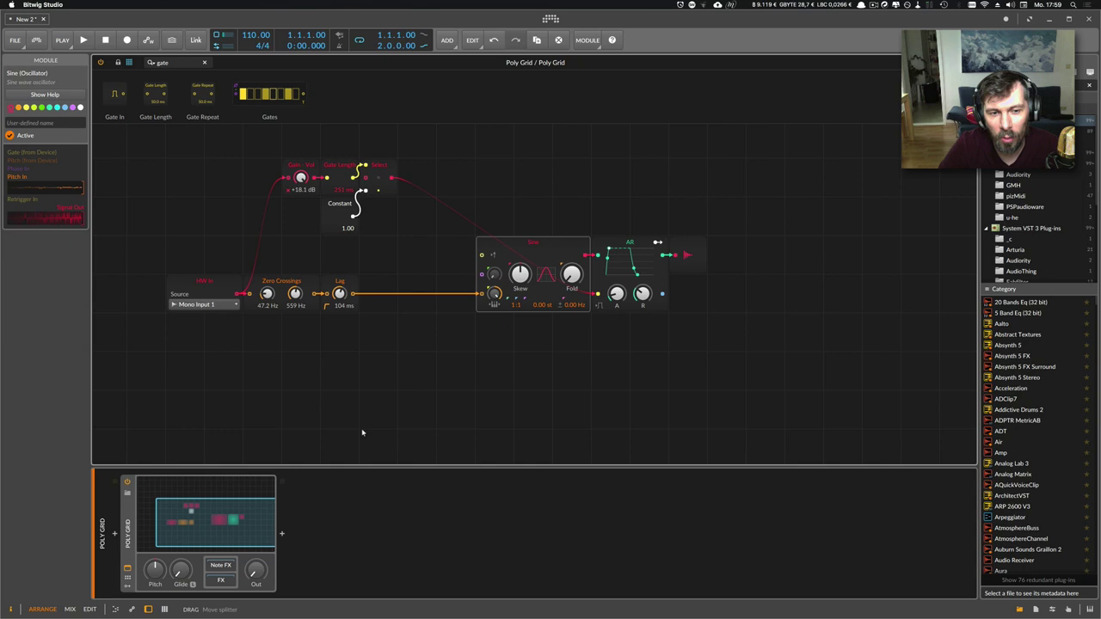
left_click_drag(391, 366, 492, 379)
scroll(590, 367, "right", 3)
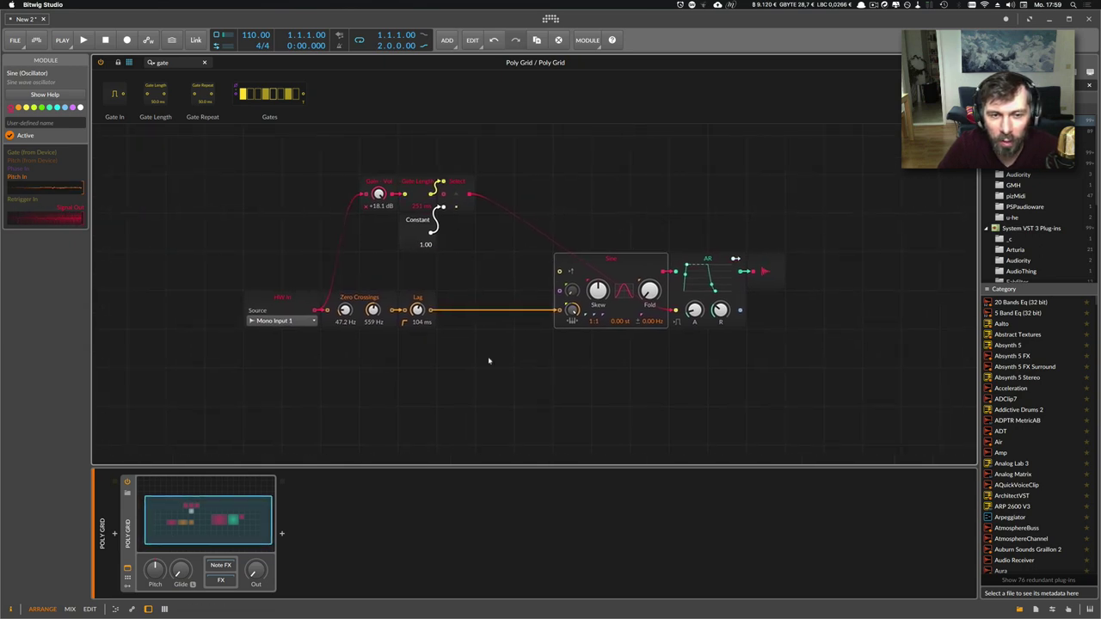
Step: Move the mic chain and gain group right, then select Gate Length, Select and Constant
mouse_move(482, 368)
left_mouse_down()
mouse_move(242, 291)
mouse_move(351, 305)
left_mouse_up()
left_click(351, 264)
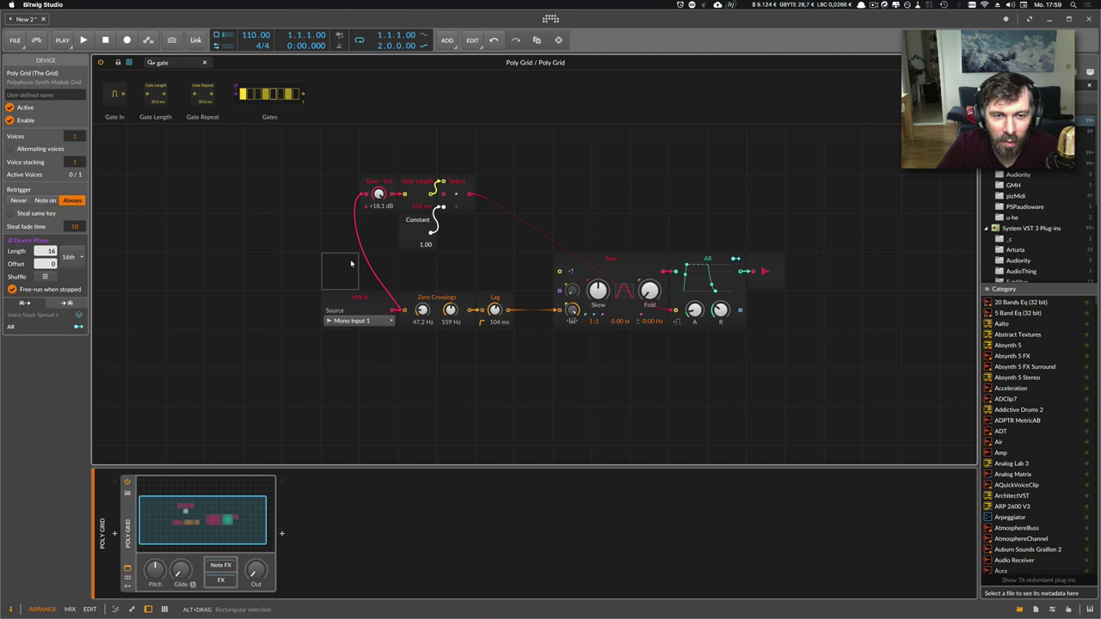
mouse_move(460, 247)
left_mouse_down()
mouse_move(360, 175)
mouse_move(415, 189)
left_mouse_up()
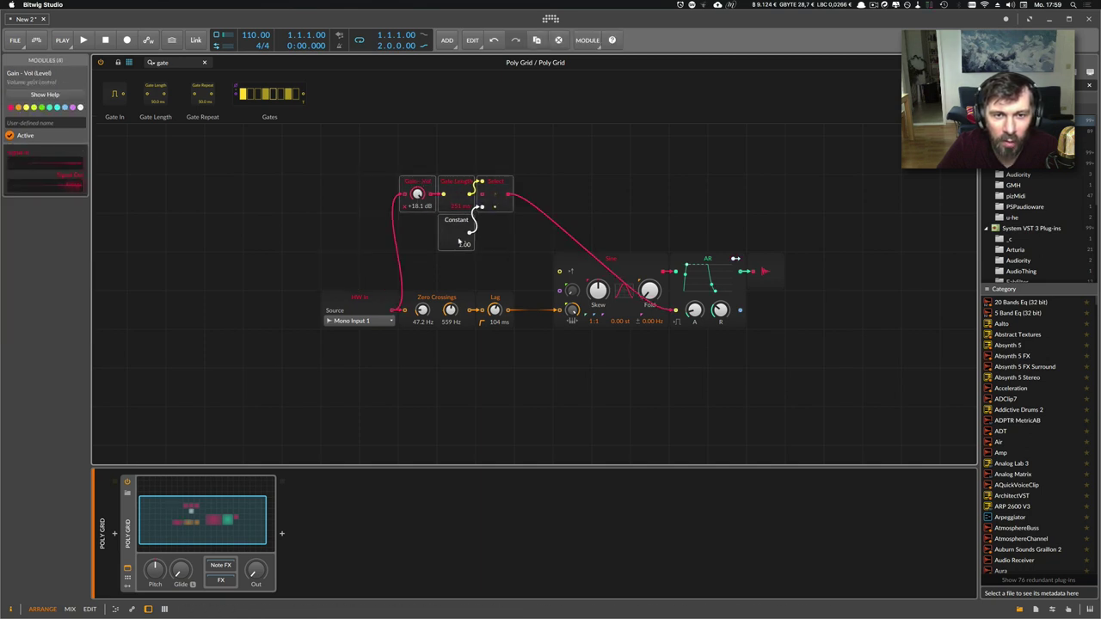
left_click(500, 236)
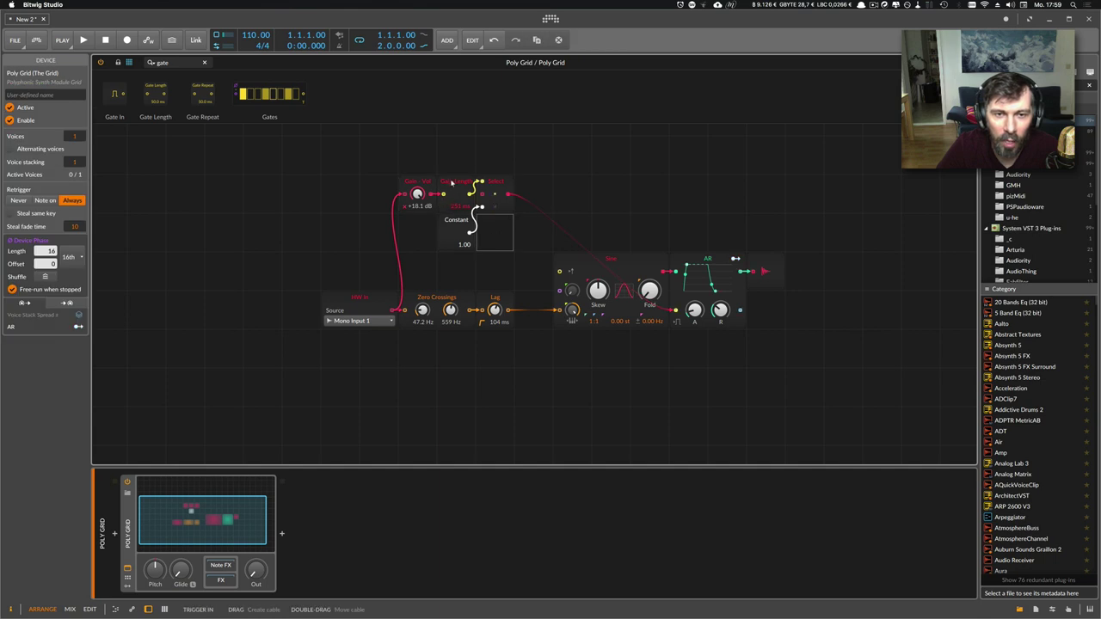
left_click_drag(454, 160, 503, 234)
Step: Delete the old modules and add a 50 ms Gate Length after Gain-Vol driving AR's gate
key("Delete")
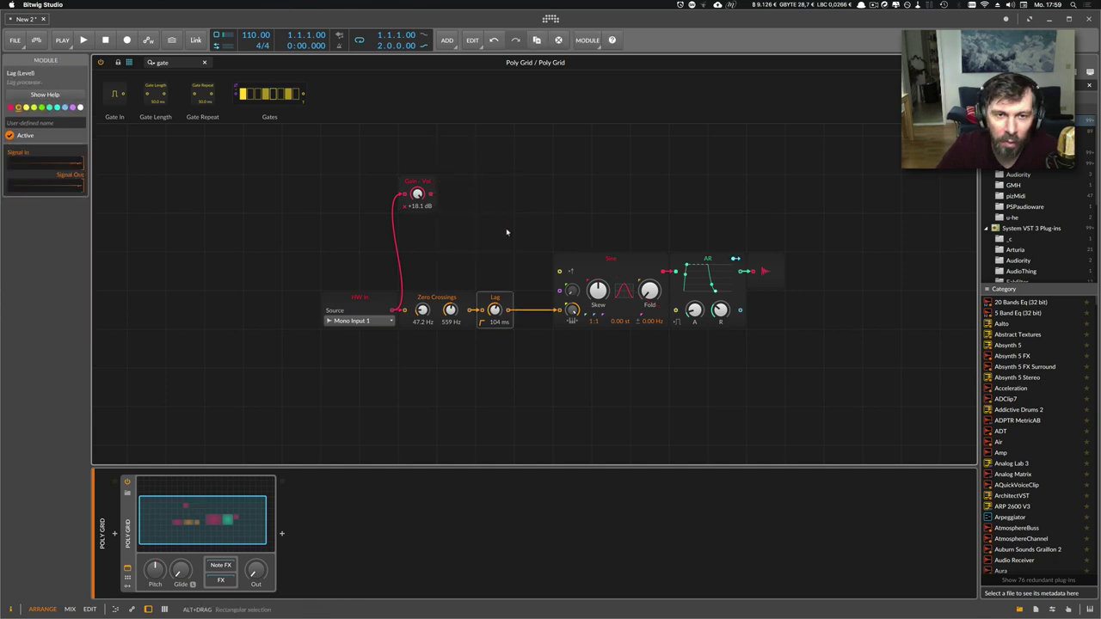
left_click_drag(431, 195, 677, 310)
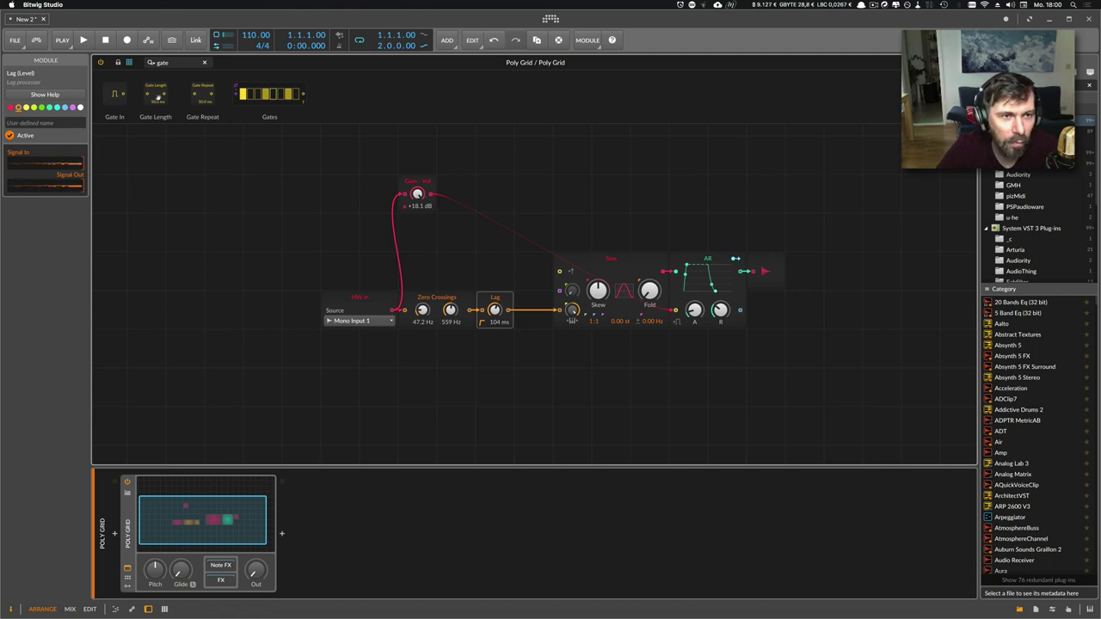
left_click_drag(157, 97, 456, 197)
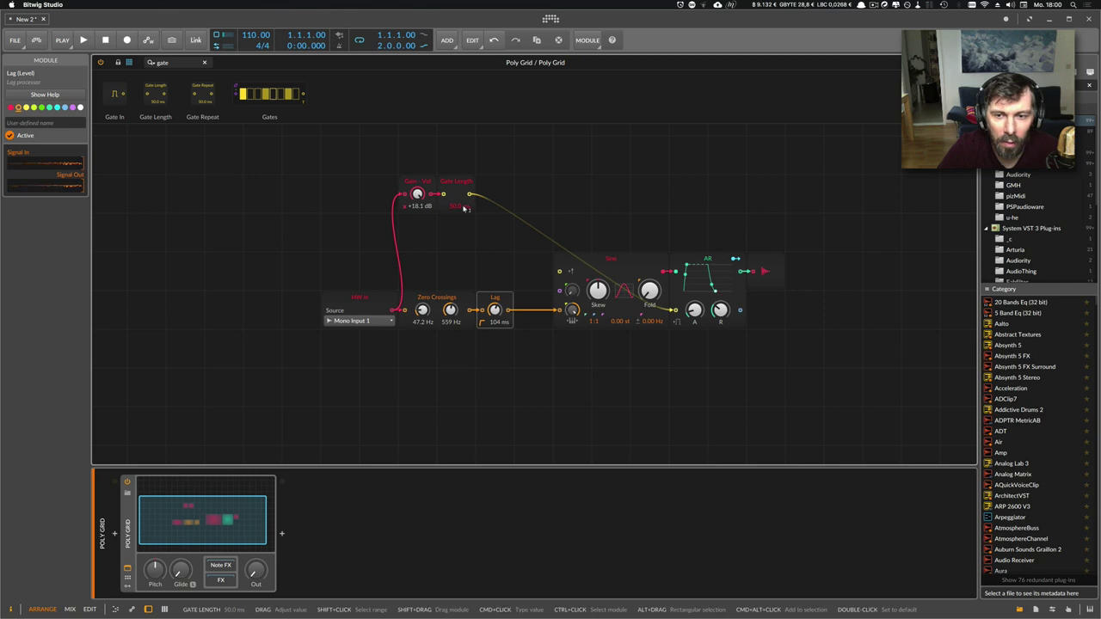
left_click_drag(255, 570, 255, 593)
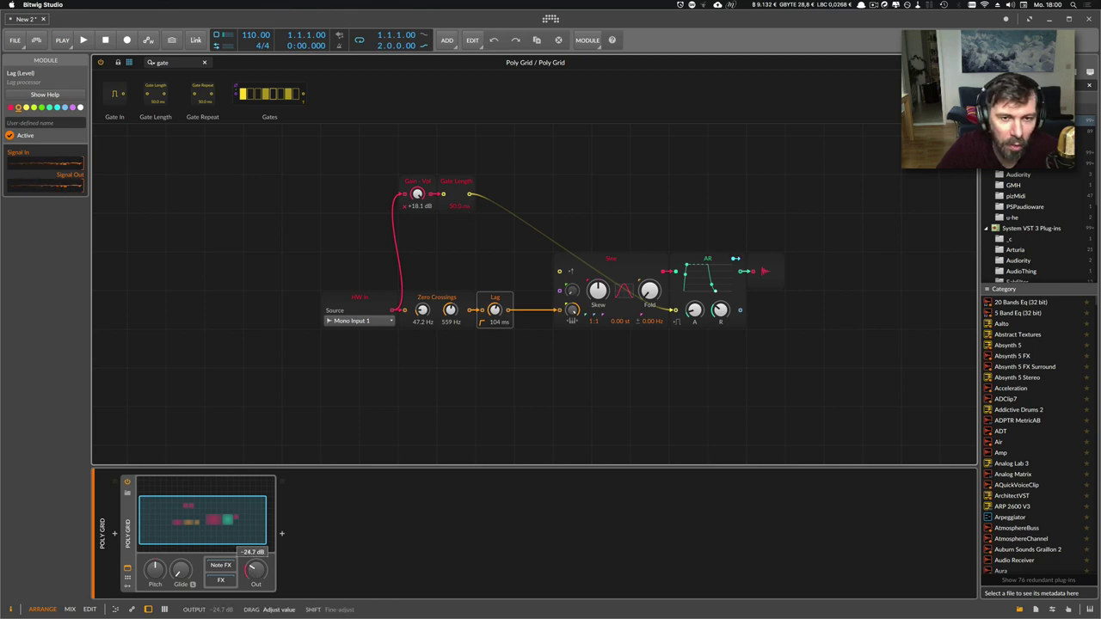
key("ctrl+shift+z")
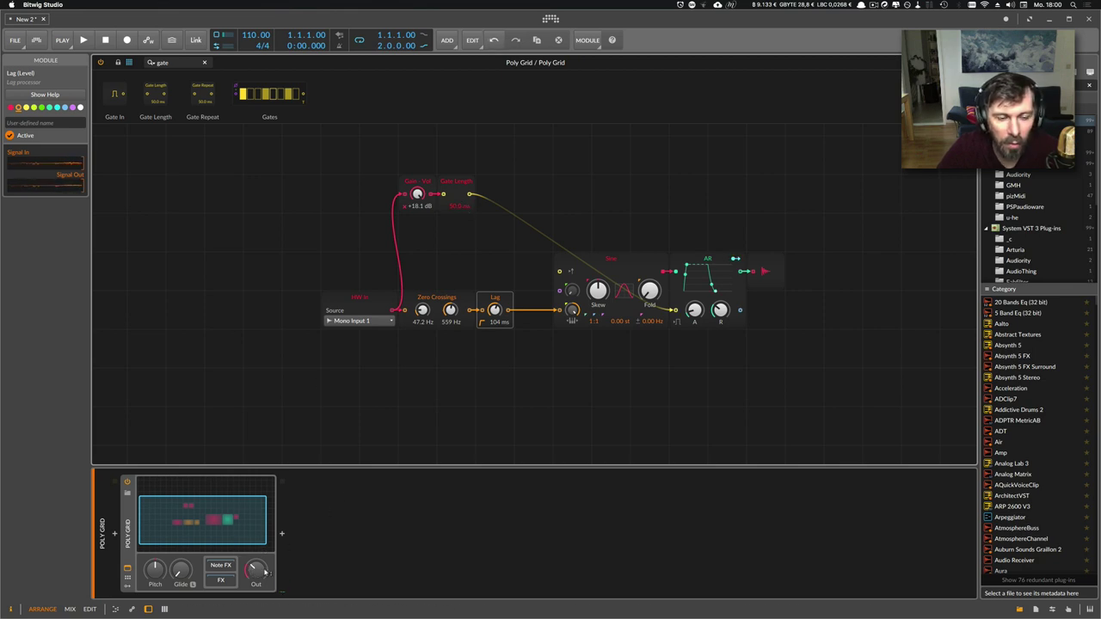
key("ctrl+z")
key("ctrl+shift+z")
Step: Set Zero Crossings to 43.7/438 Hz and move Gain-Vol and Gate Length down
left_click(417, 183)
left_click(456, 182, "shift")
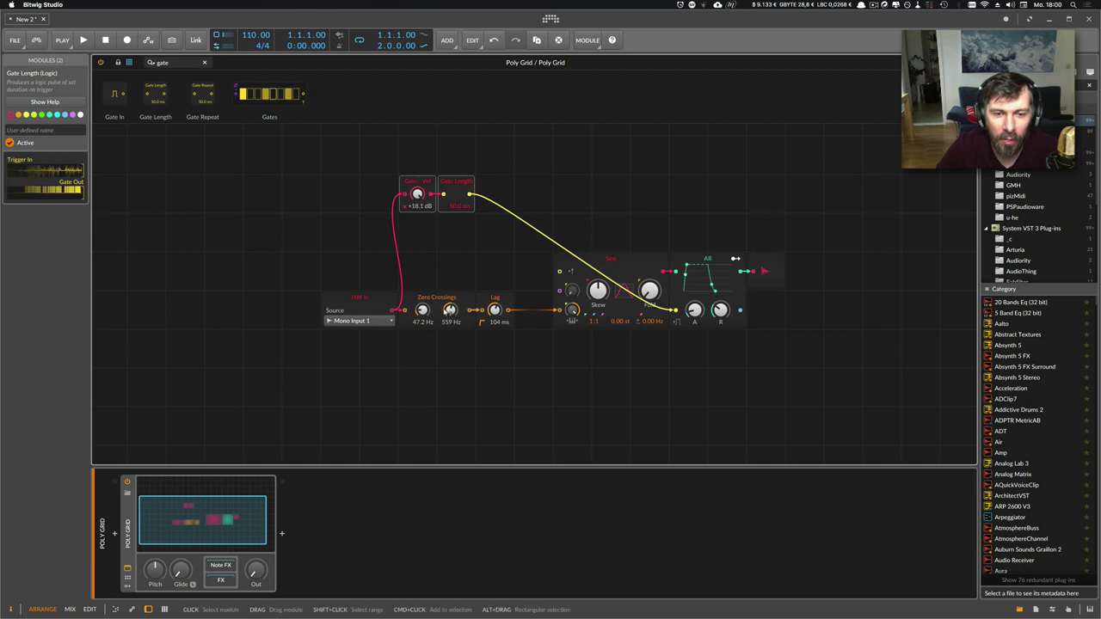
left_click_drag(423, 309, 421, 314)
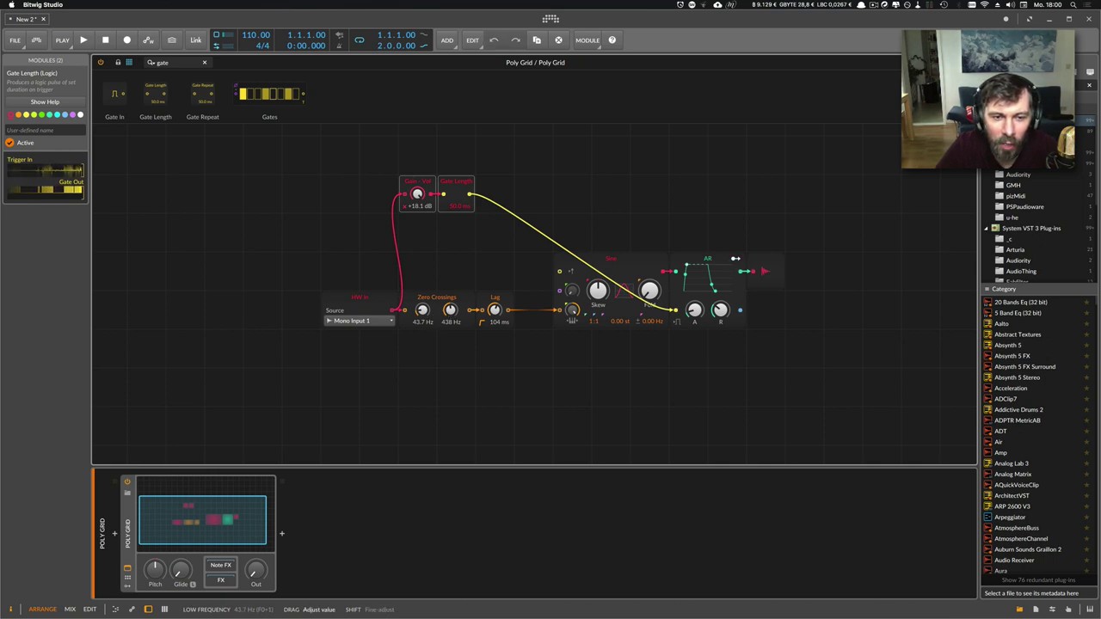
left_click(376, 304)
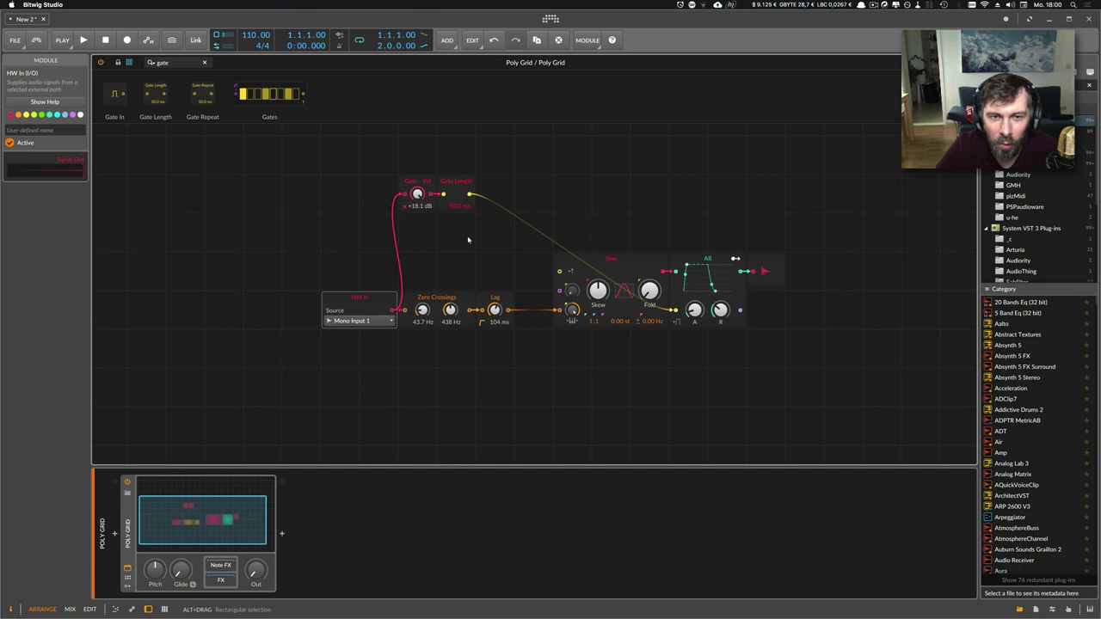
left_click_drag(452, 191, 451, 268)
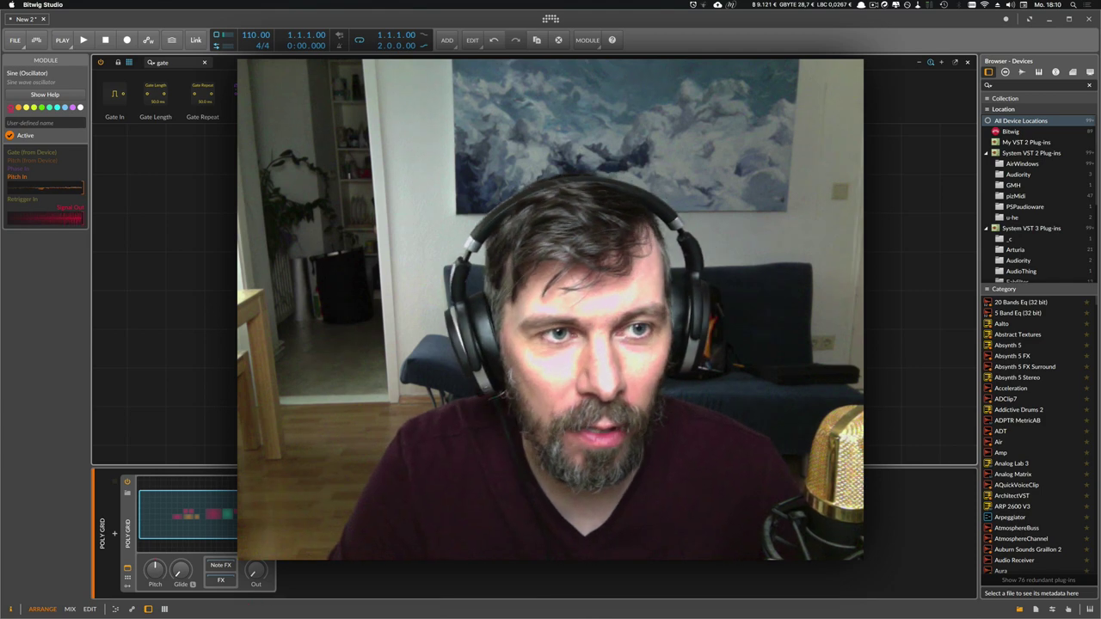
Step: Shift the mic input chain left and insert Pitch Quantize between Lag and Sine
left_click(353, 303)
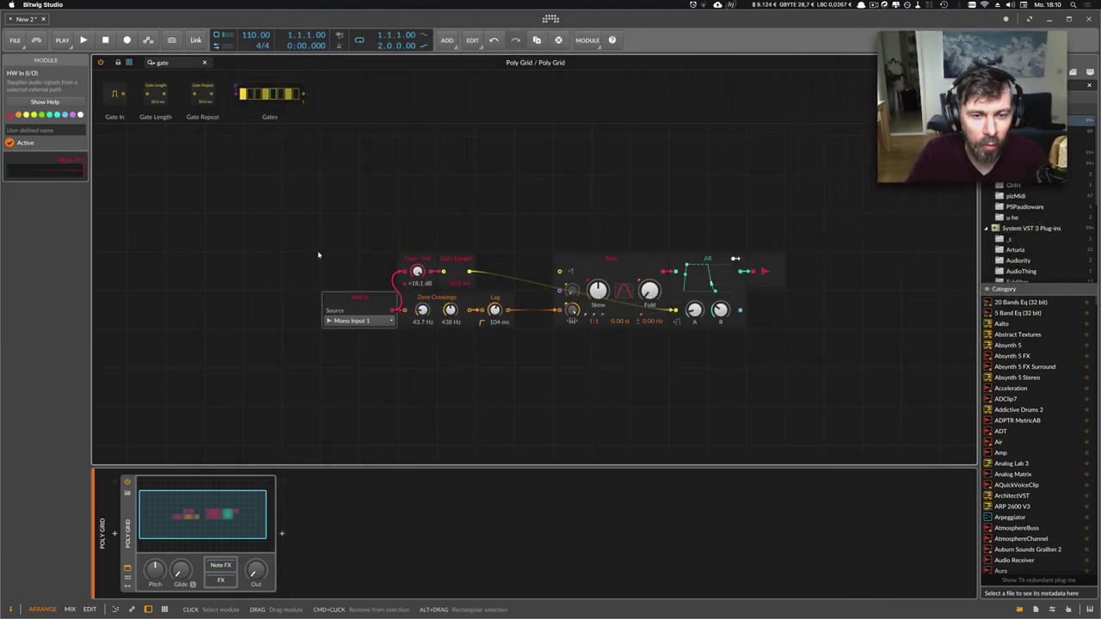
left_click_drag(318, 255, 516, 334)
left_click_drag(360, 298, 282, 298)
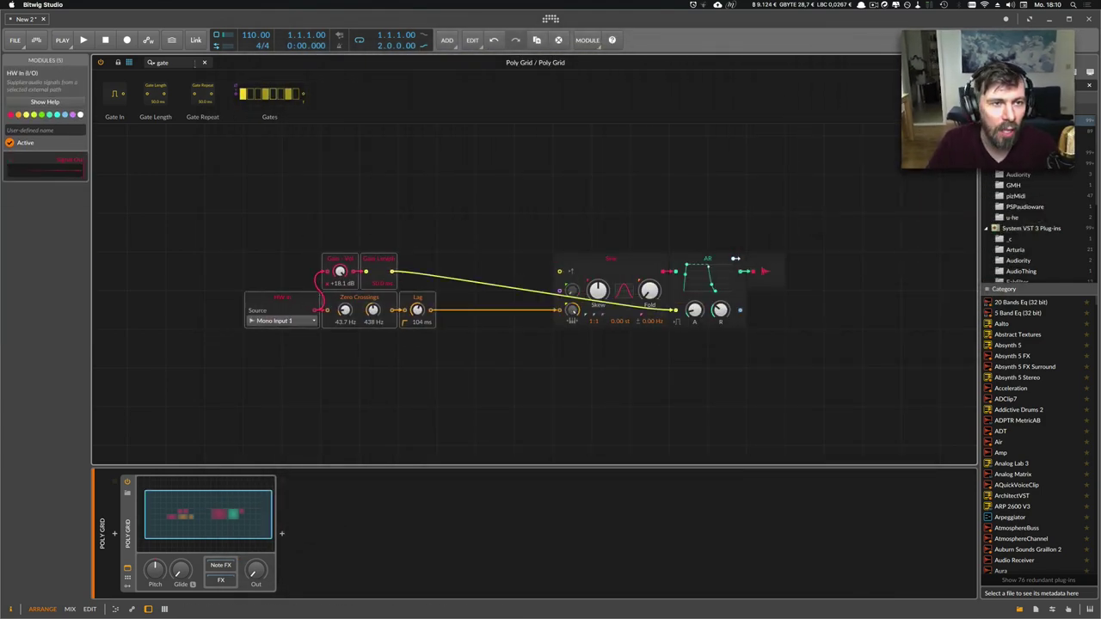
type("pitch")
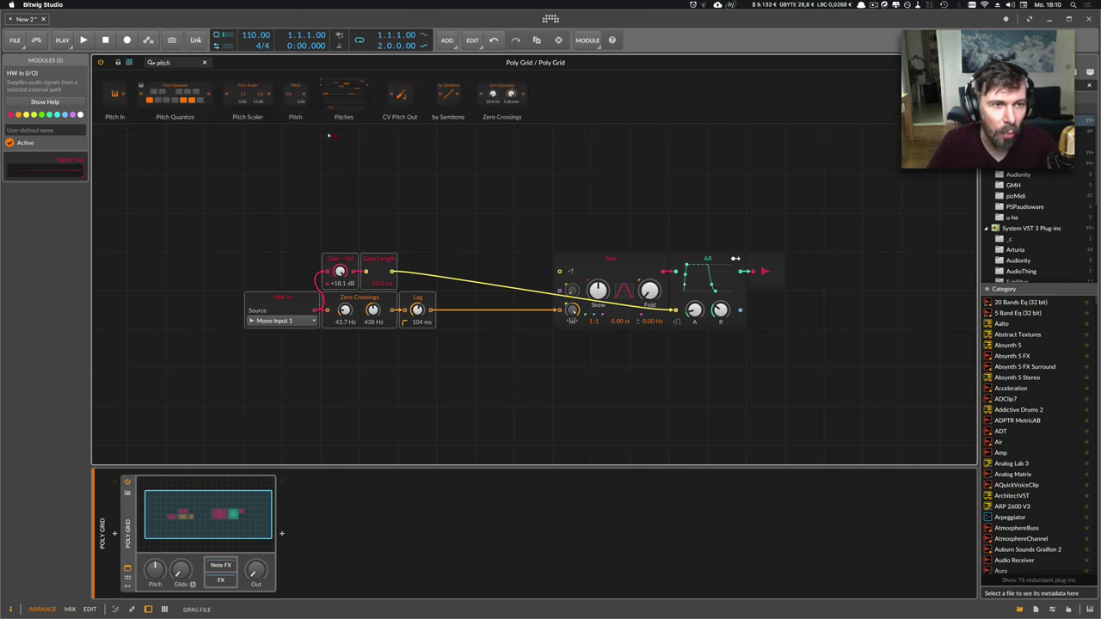
left_click_drag(175, 94, 449, 318)
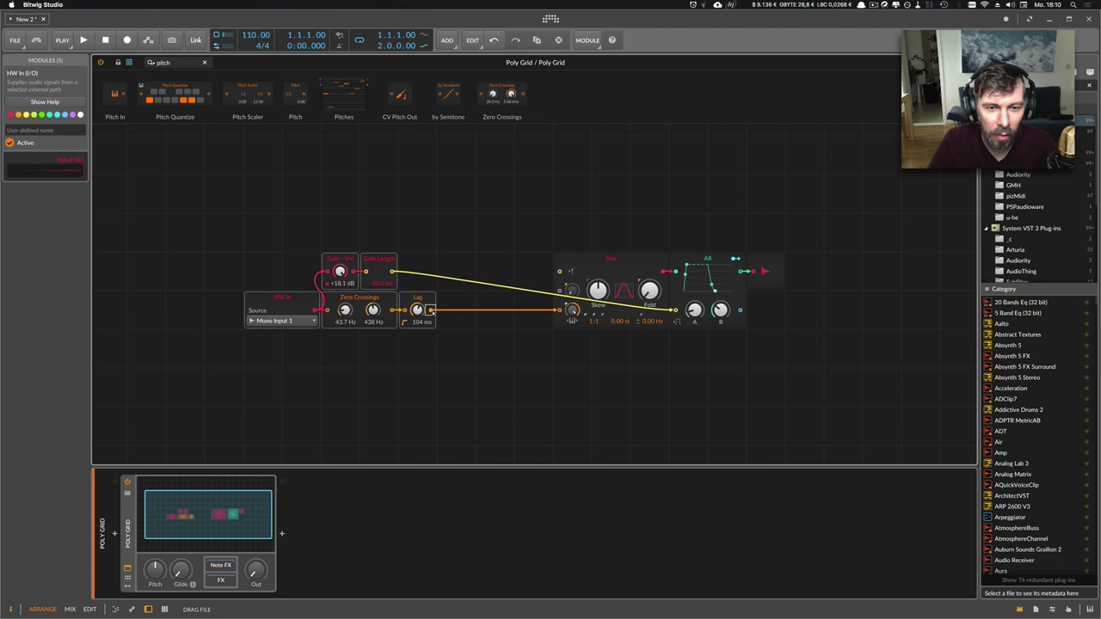
left_click_drag(431, 312, 428, 310)
Step: Choose which notes the Pitch Quantize module allows
left_click(423, 298)
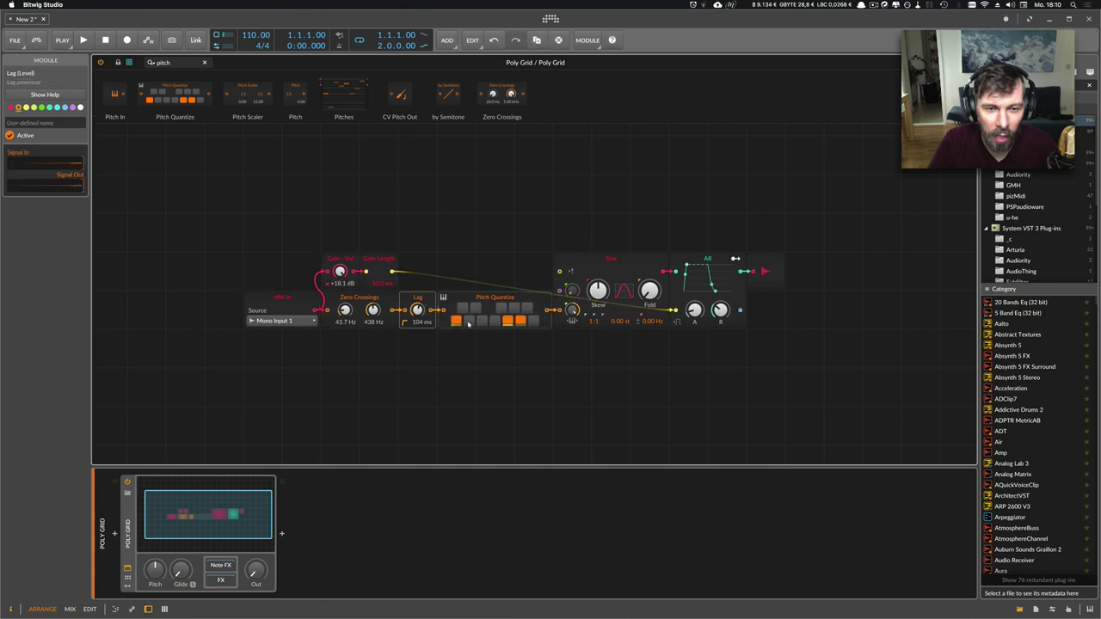
left_click(493, 300)
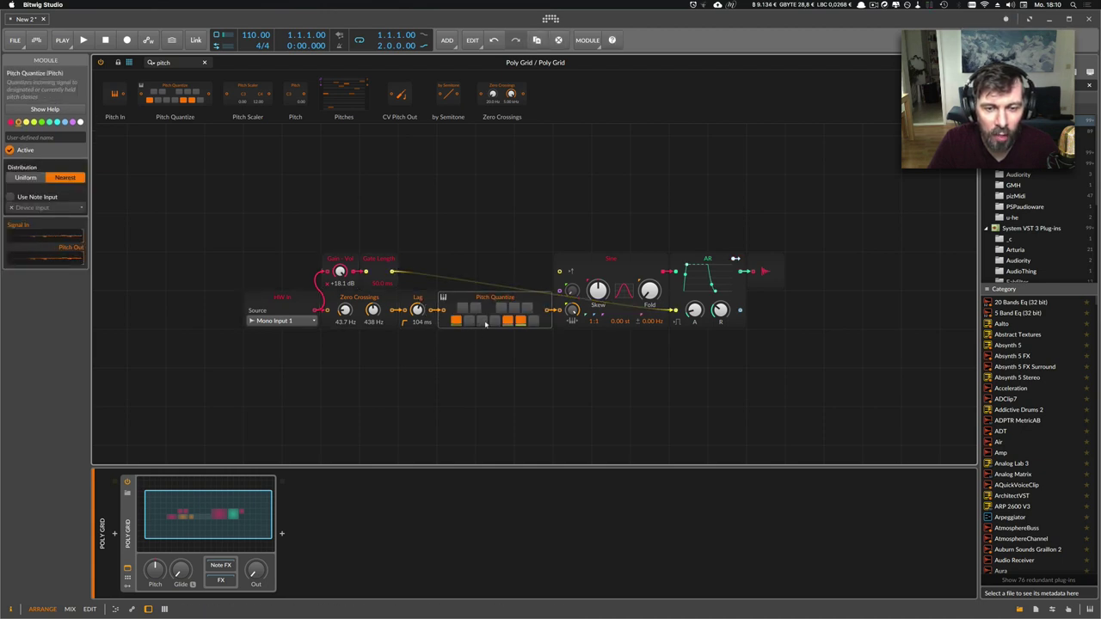
left_click(482, 320)
left_click(494, 320)
left_click(520, 320)
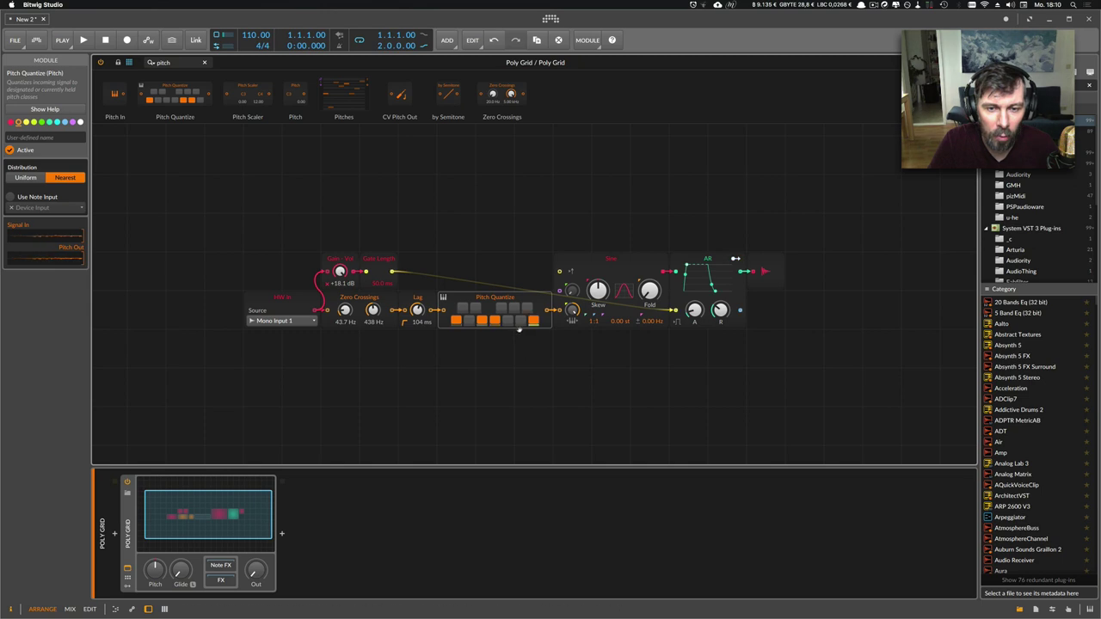
left_click(494, 320)
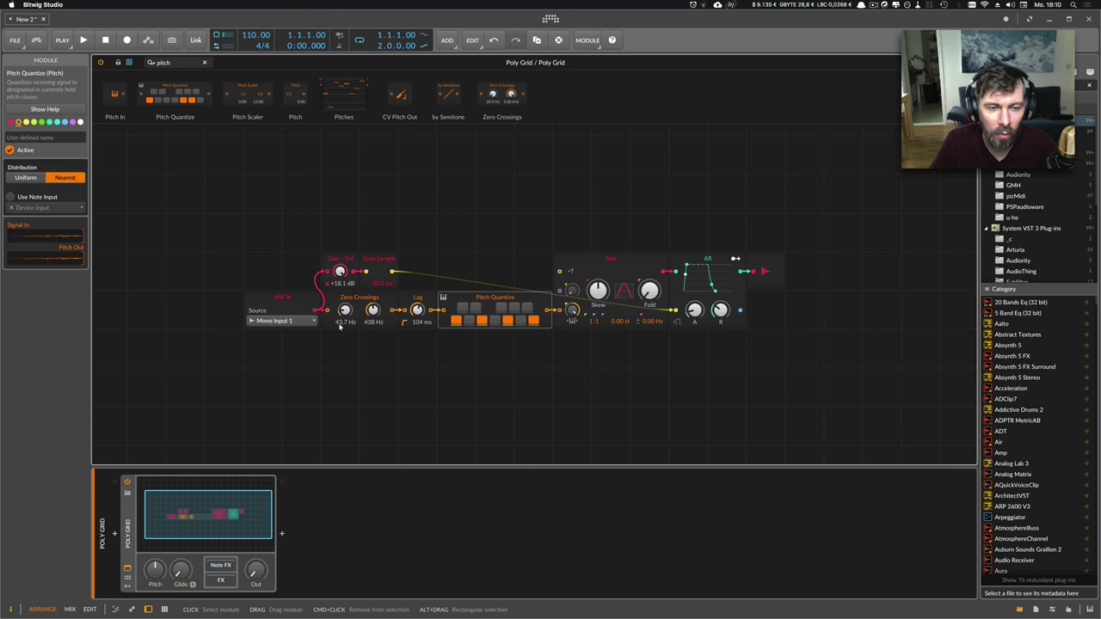
Step: Turn the Poly Grid Out knob down to about -21.2 dB, then check the module selection
mouse_move(262, 572)
left_mouse_down()
mouse_move(262, 602)
mouse_move(316, 510)
left_mouse_up()
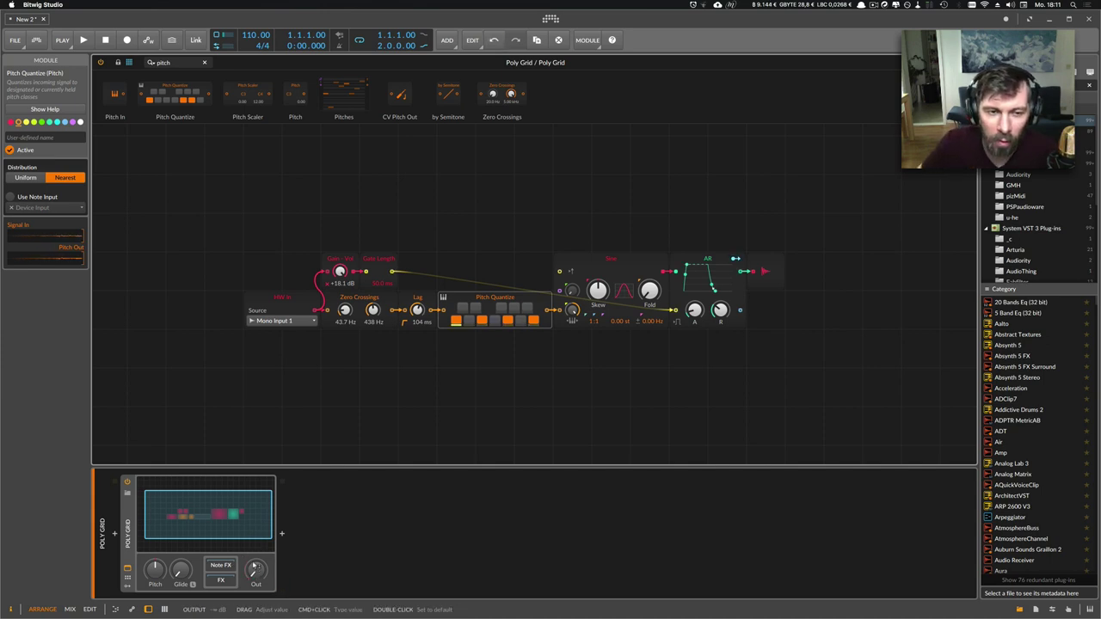
left_click(290, 310)
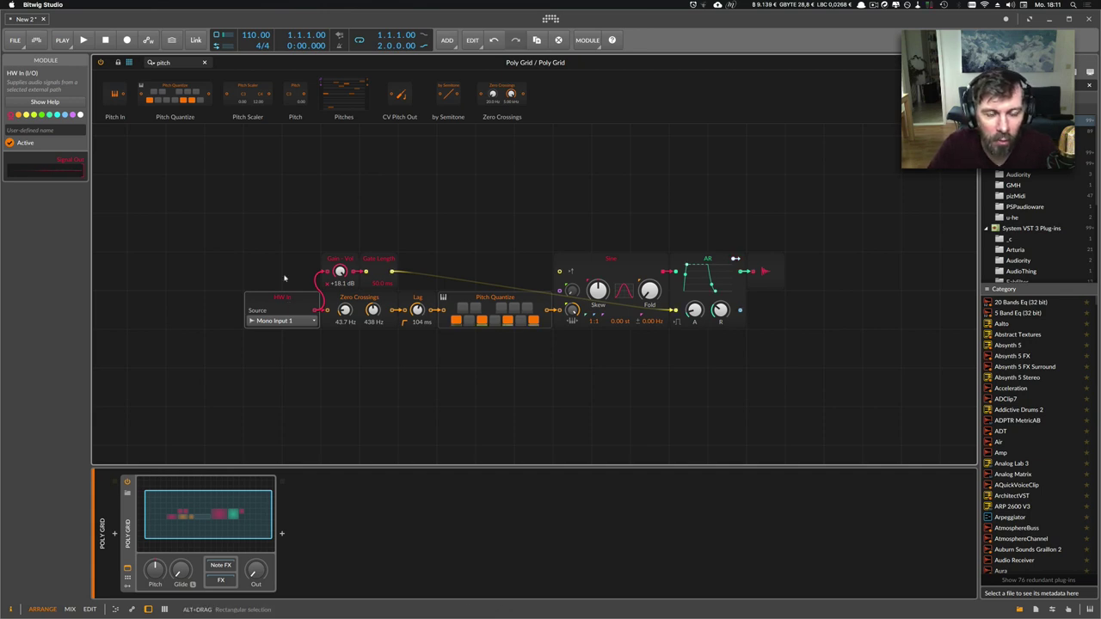
left_click_drag(285, 277, 326, 269)
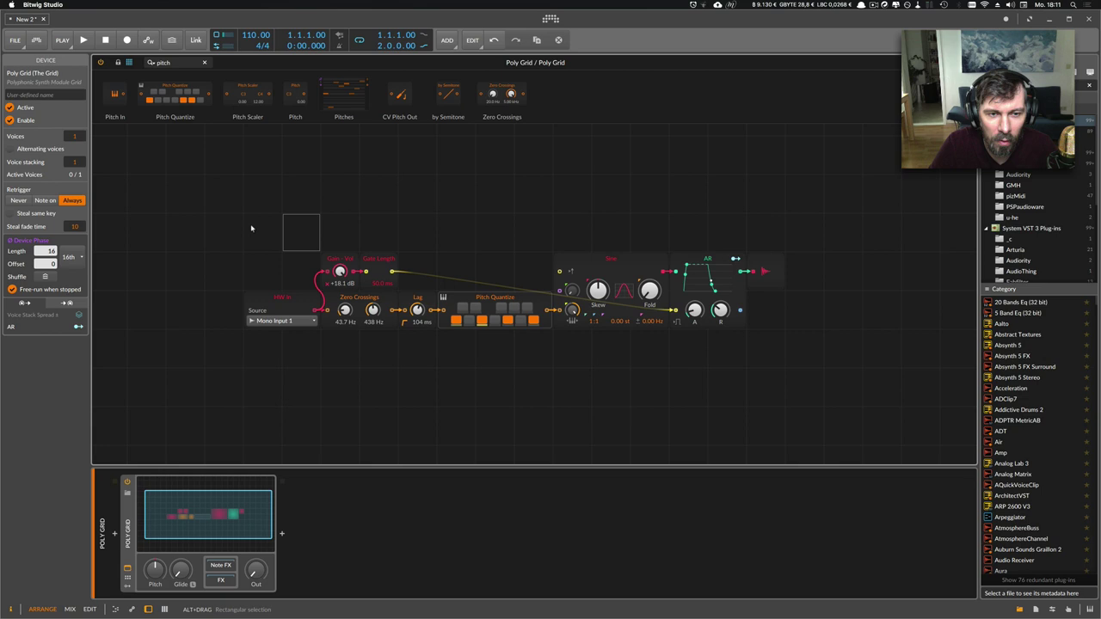
left_click_drag(251, 228, 661, 392)
left_click(593, 371)
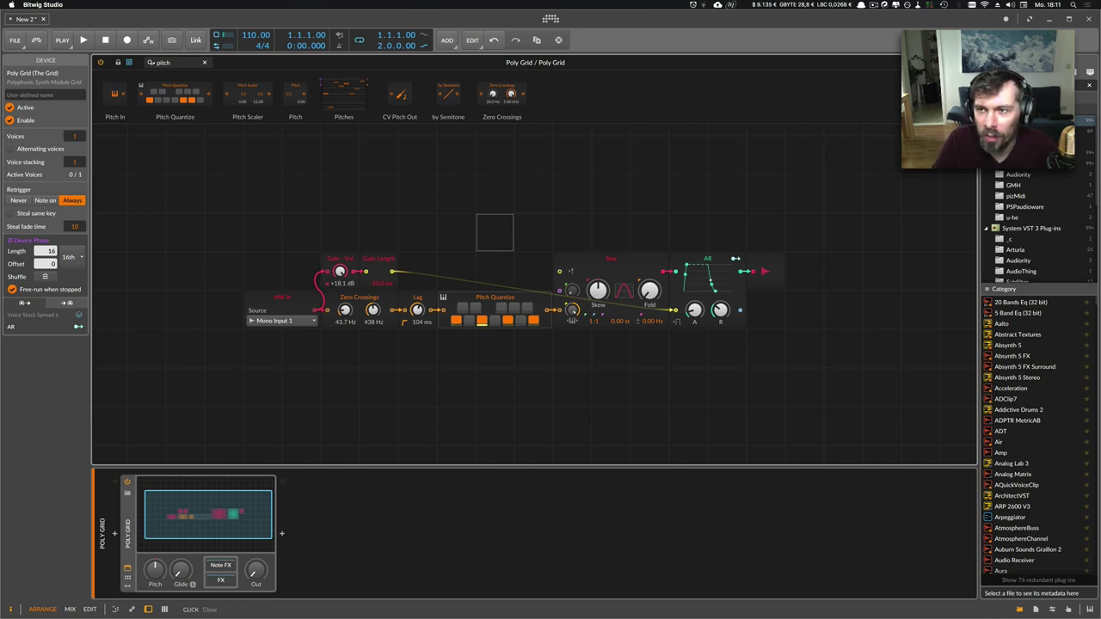
Step: Return from the Poly Grid editor to the Arrange view
left_click(204, 62)
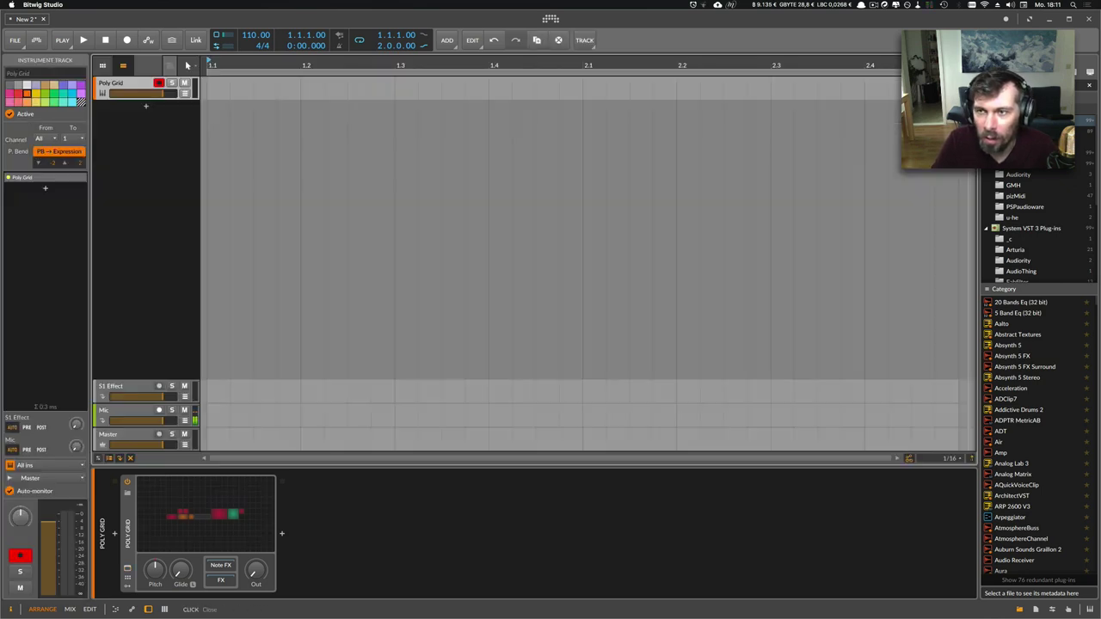